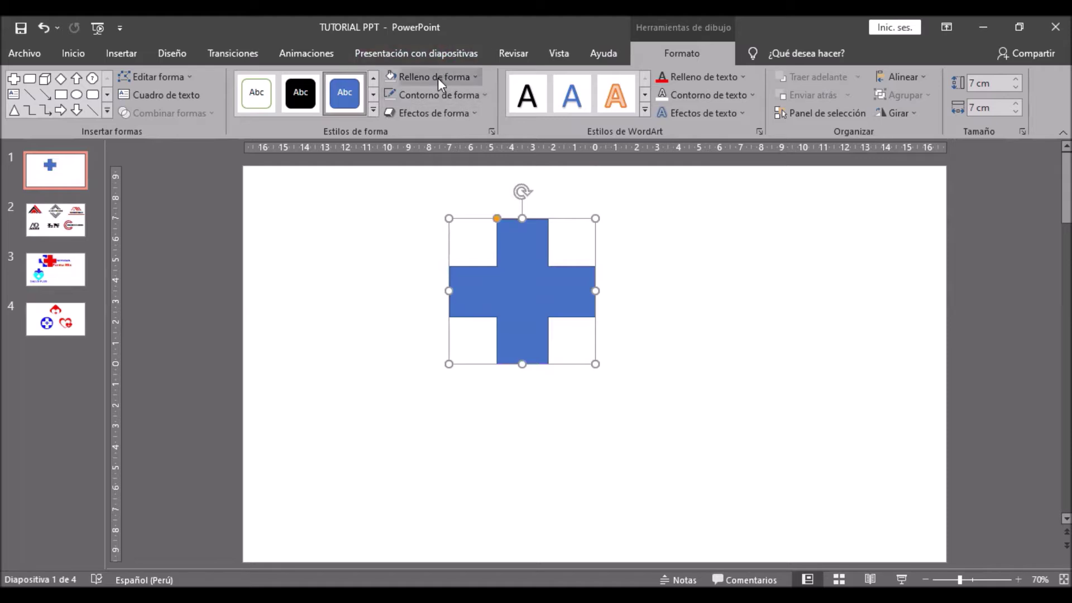
Step: Fill the 7 cm cross with the bright blue from the recent colours and apply the current outline colour
click(438, 77)
click(389, 231)
click(390, 96)
Step: Duplicate the blue cross, fill the copy with standard red and align it beside the original, overlapping the blue cross's inner arm
key(ctrl+c)
key(ctrl+v)
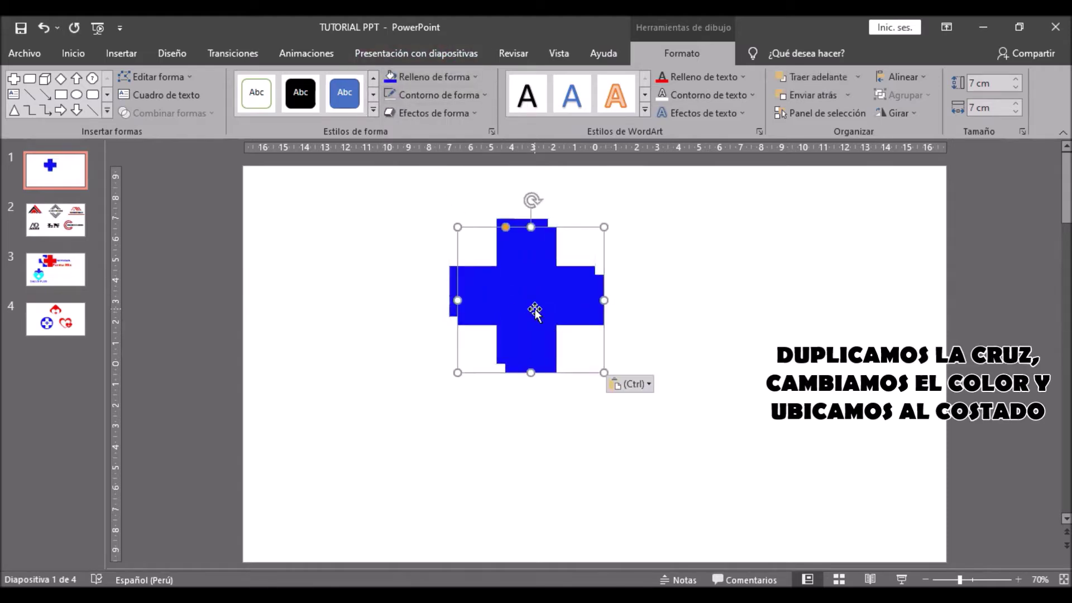
click(411, 78)
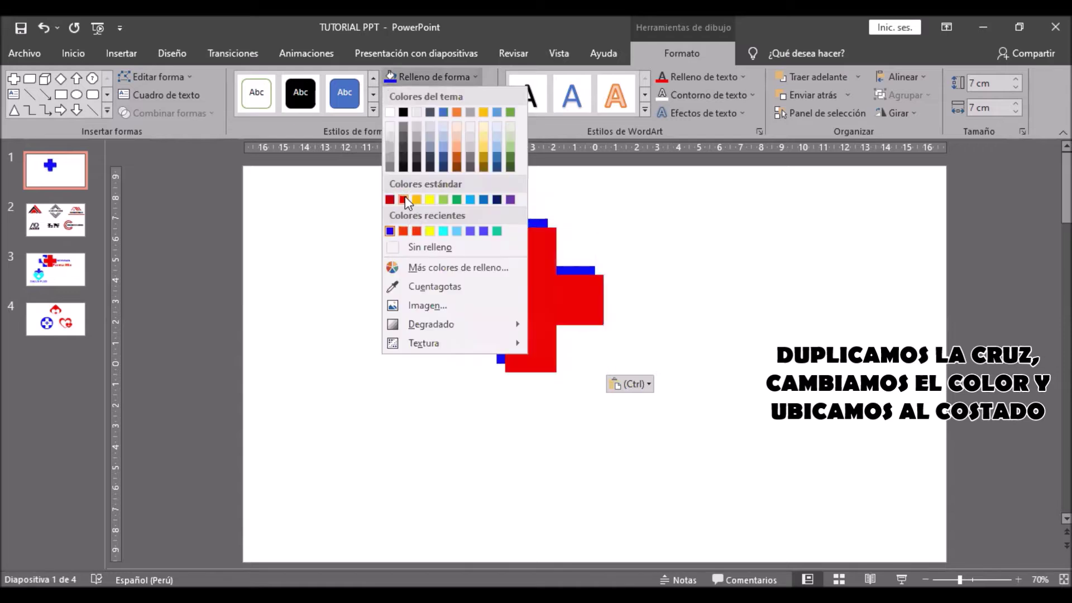
click(403, 199)
drag(519, 295, 581, 287)
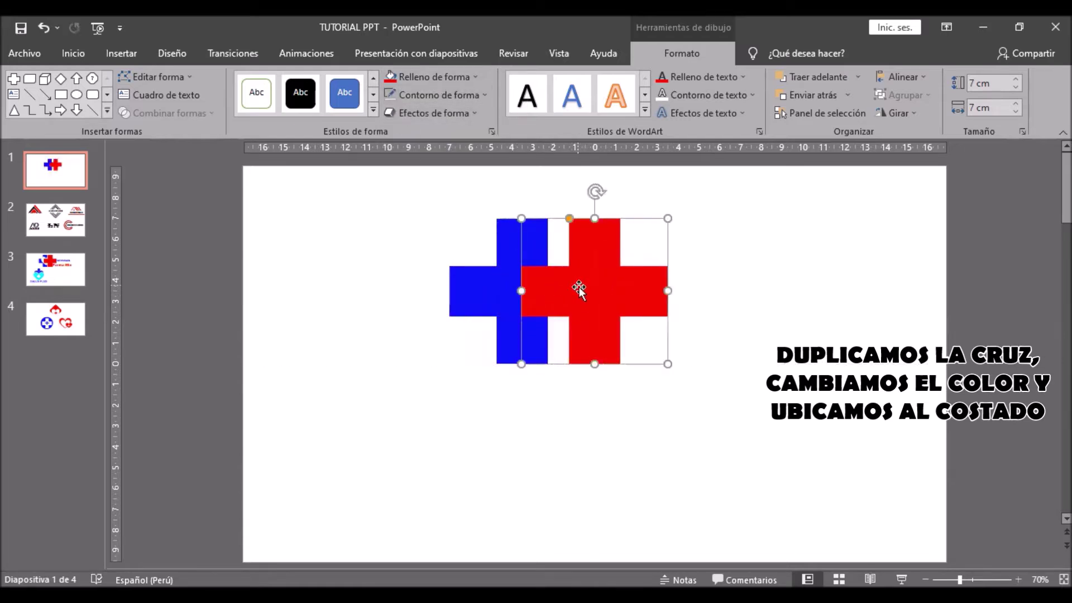
click(421, 354)
Step: Insert a heart shape over the blue cross and fill it with white
click(121, 53)
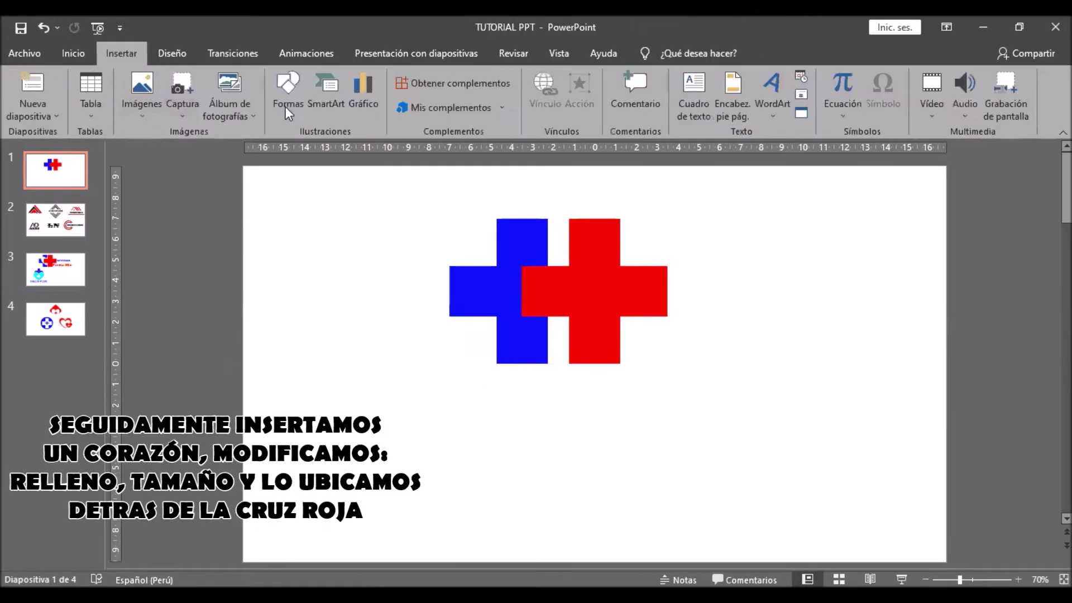
click(288, 95)
click(484, 268)
click(406, 76)
click(392, 113)
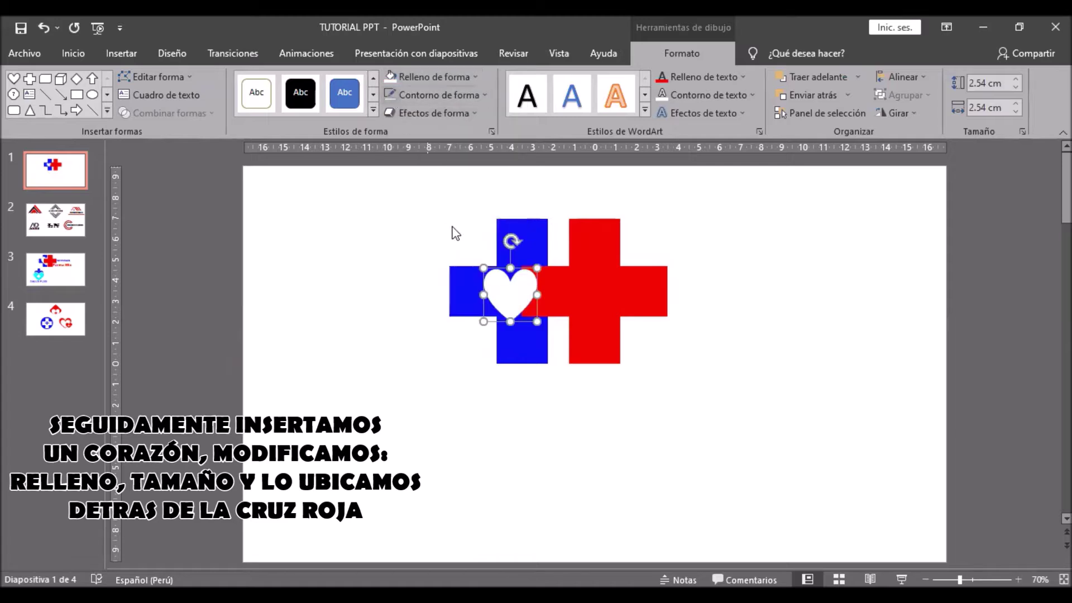
Step: Set the heart's height to 5 cm and its width to 5.5 cm
click(981, 84)
text(5)
key(Tab)
text(5)
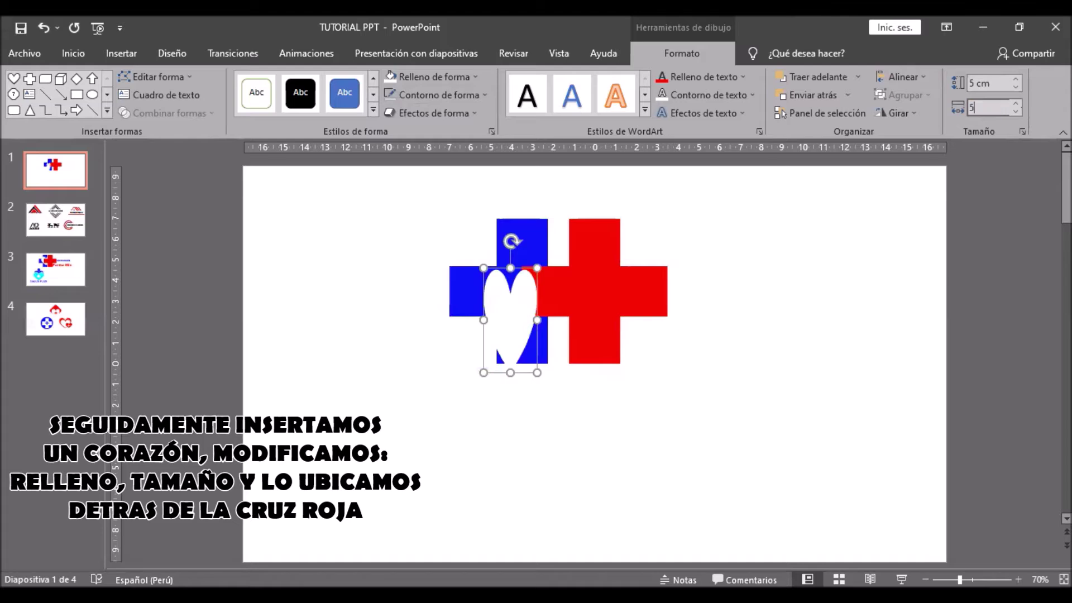
key(Return)
click(1013, 105)
click(1014, 105)
click(1014, 105)
click(1014, 105)
click(1013, 105)
Step: Centre the white heart vertically on the crosses and send it backward behind the red cross
drag(558, 300, 555, 283)
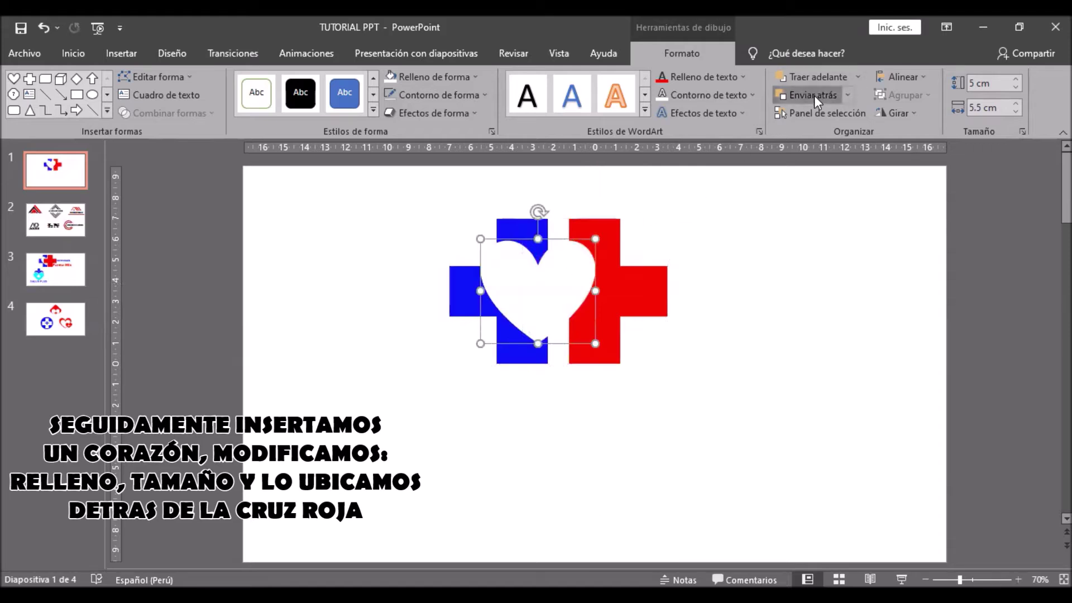
click(813, 96)
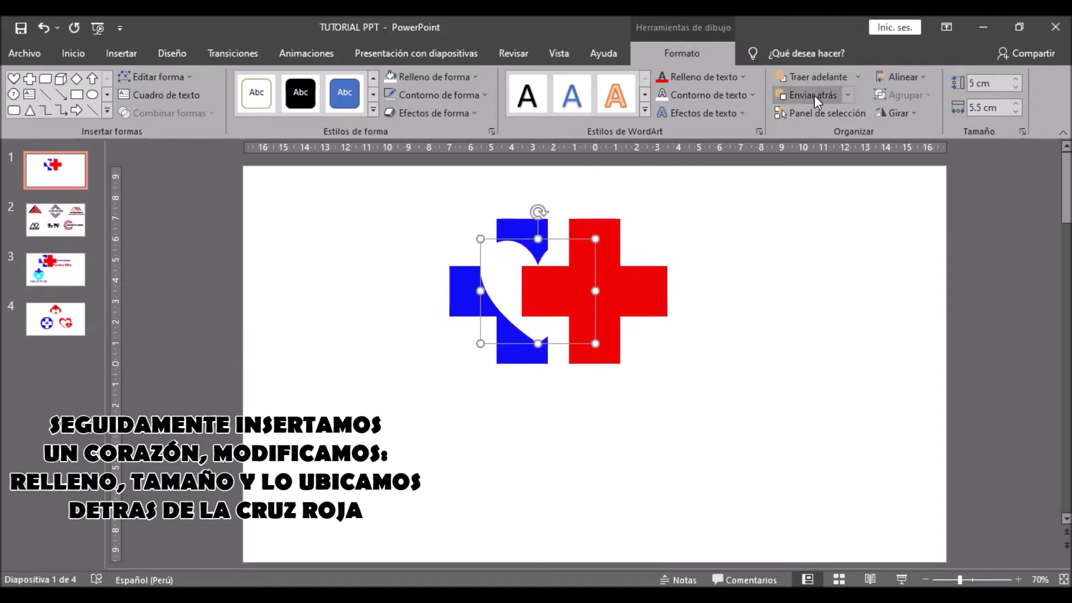
click(755, 380)
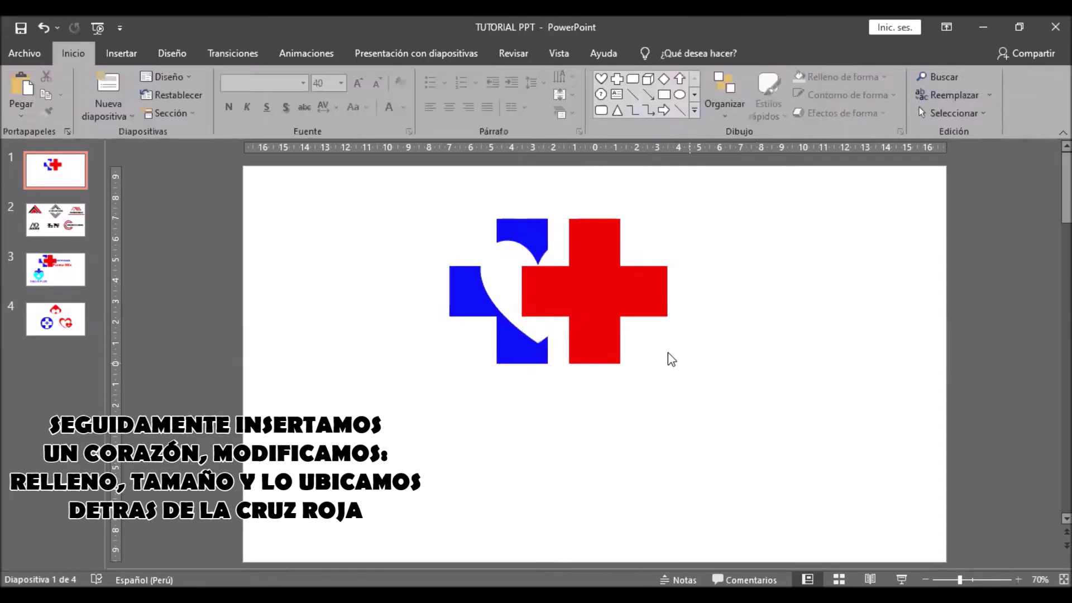
click(613, 315)
click(724, 351)
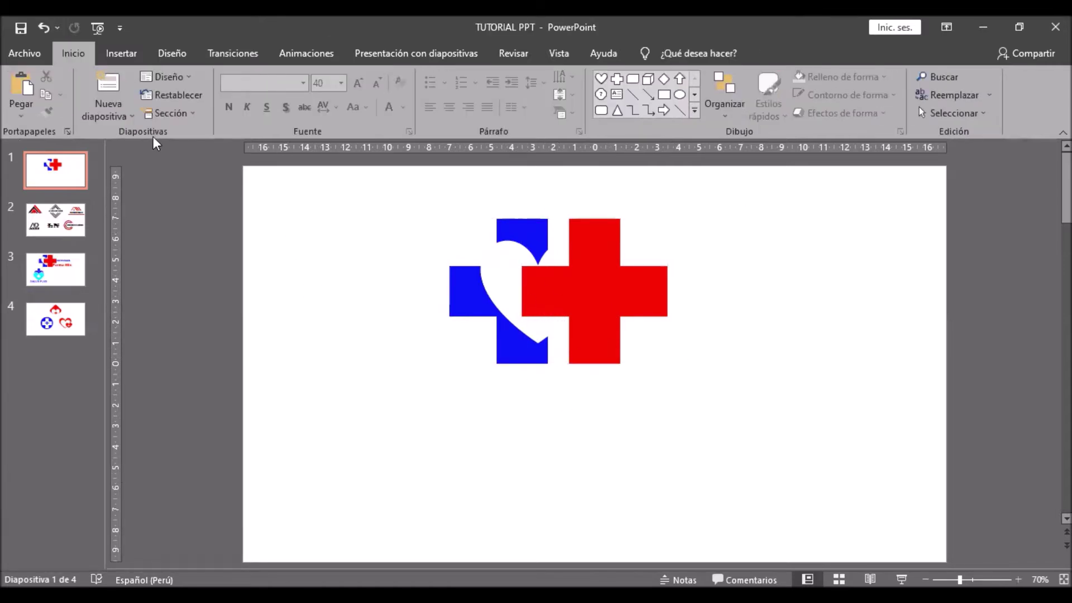
Step: Insert a text box beside the red cross's outer arm with the text "BOTICAS"
click(117, 52)
click(288, 92)
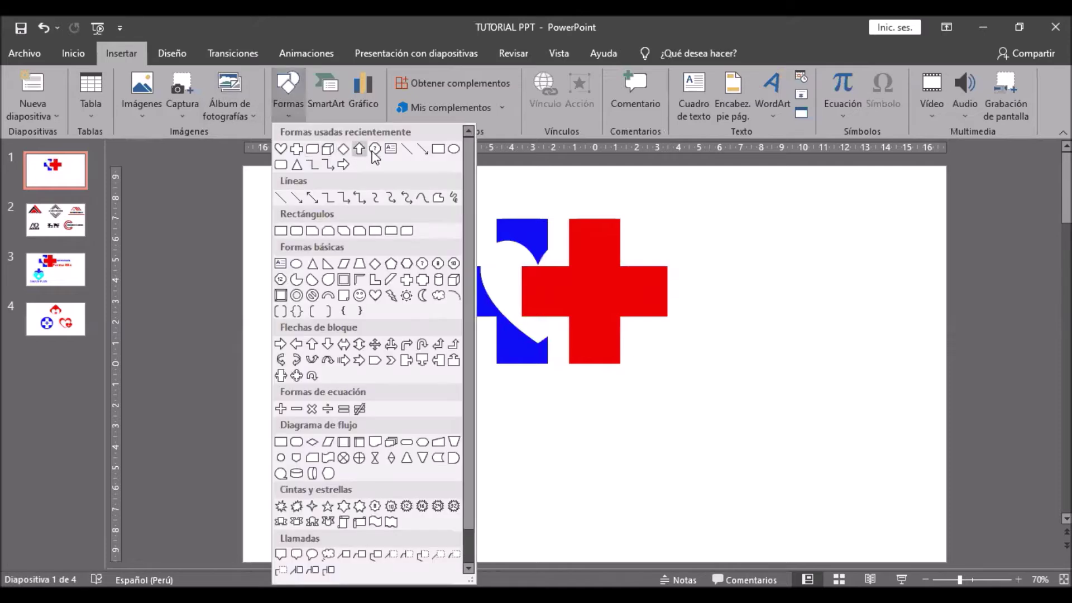
click(391, 148)
drag(669, 269, 812, 308)
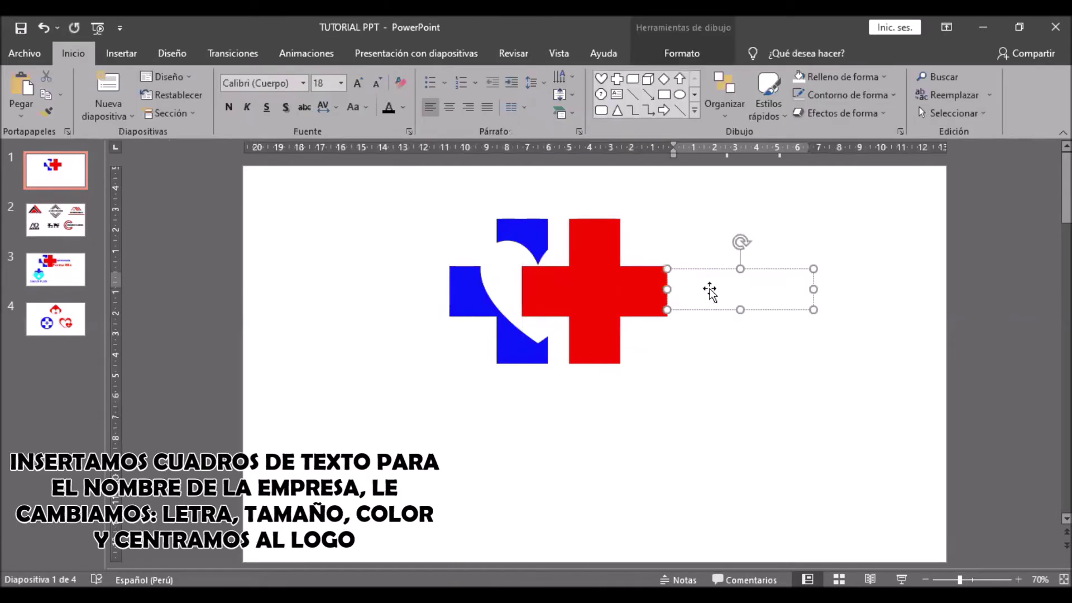
text(BOTICAS)
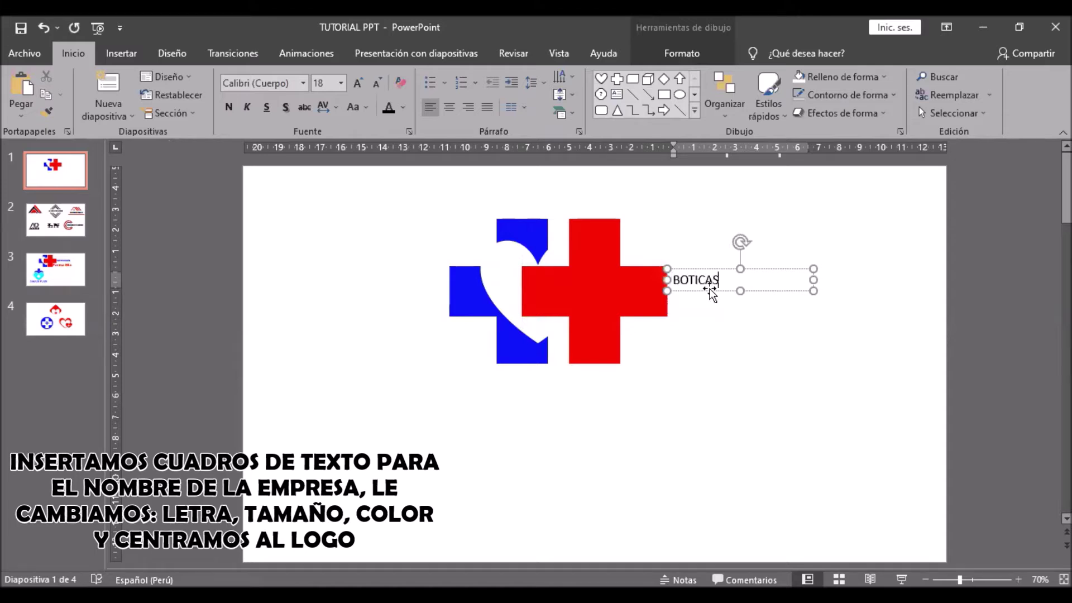
Step: Format "BOTICAS" in Arial Black at size 44 and widen its text box so the word fits on one line
double_click(680, 282)
click(302, 83)
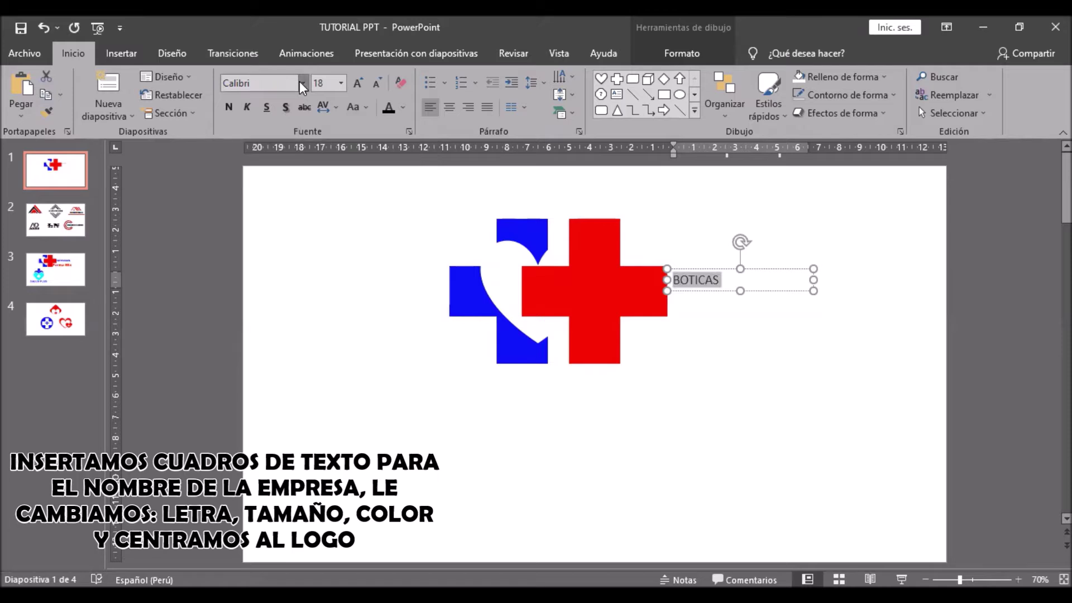
click(278, 176)
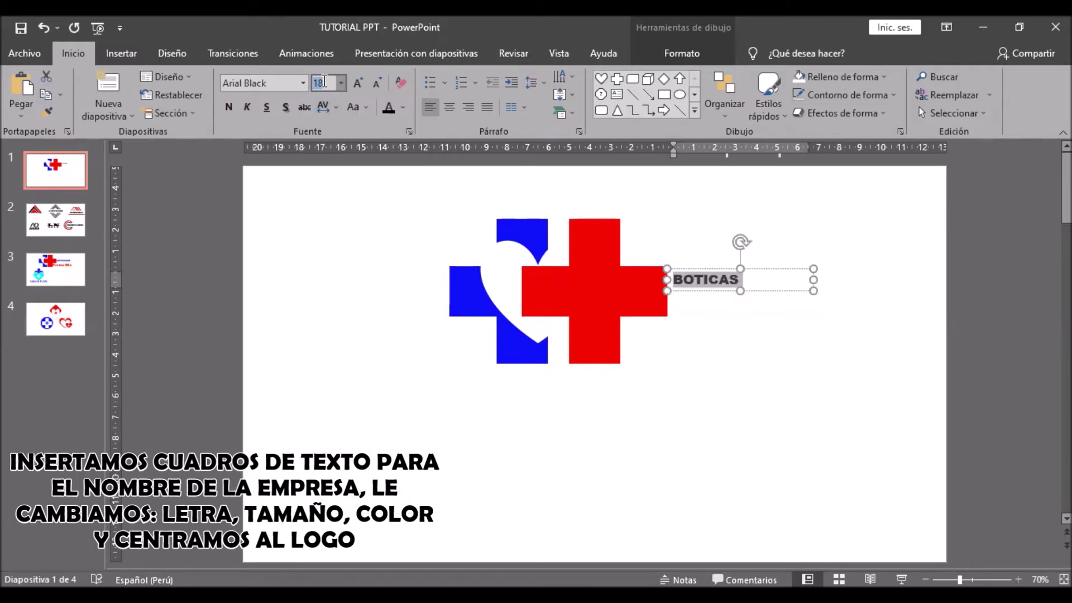
text(44)
key(Return)
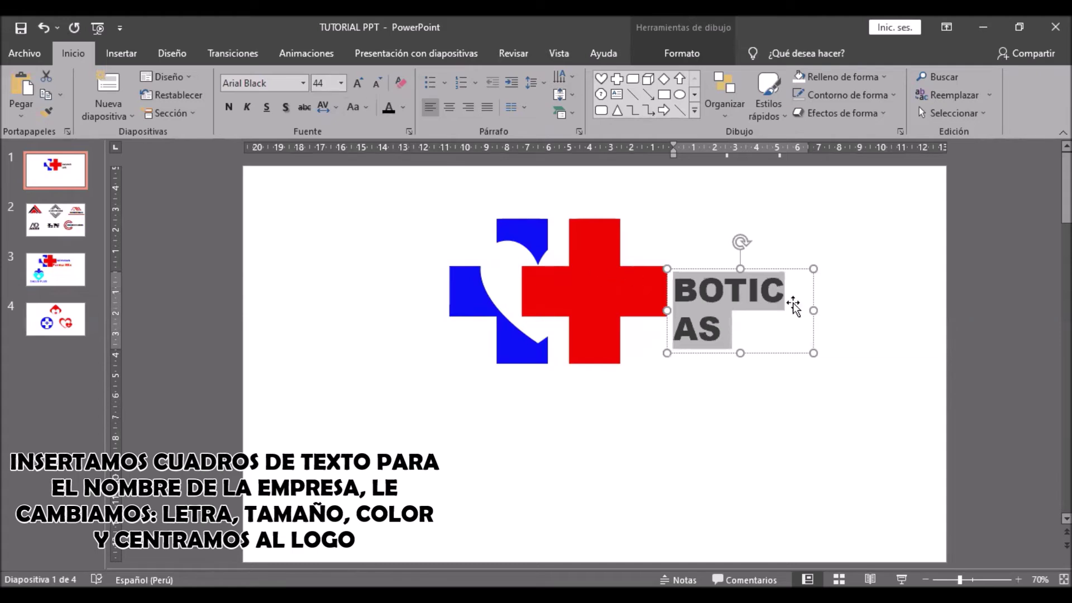
drag(810, 307, 845, 309)
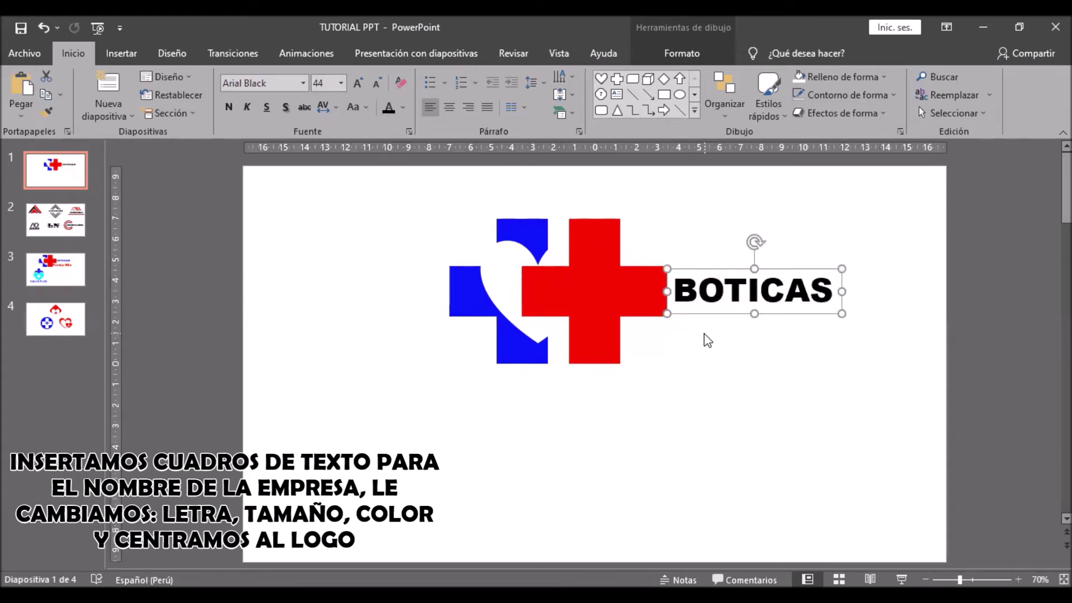
Step: Duplicate the "BOTICAS" text box and place the copy directly beneath the original
key(ctrl+v)
drag(684, 322, 793, 346)
Step: Replace the text in the lower text box with "Farma Mix" and widen the box
click(644, 344)
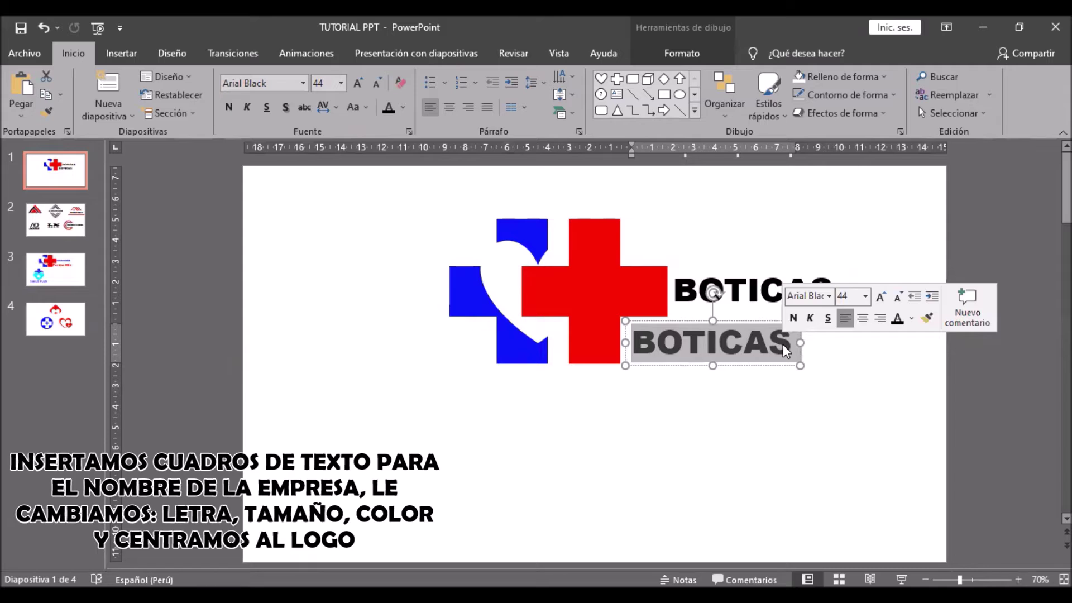
text(FARMA)
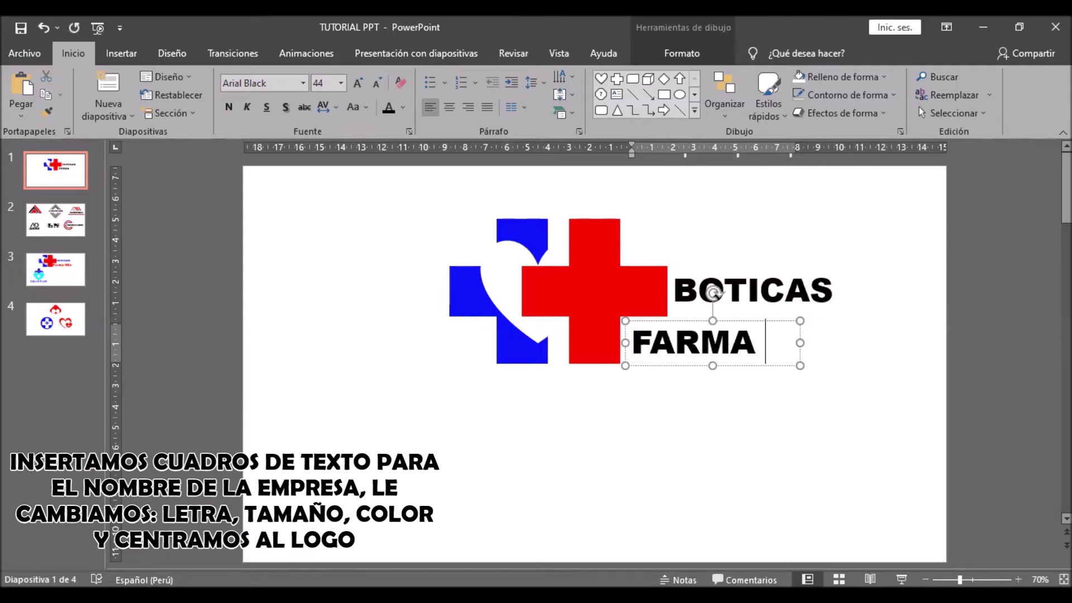
key(BackSpace)
key(BackSpace)
key(BackSpace)
key(BackSpace)
text(ar)
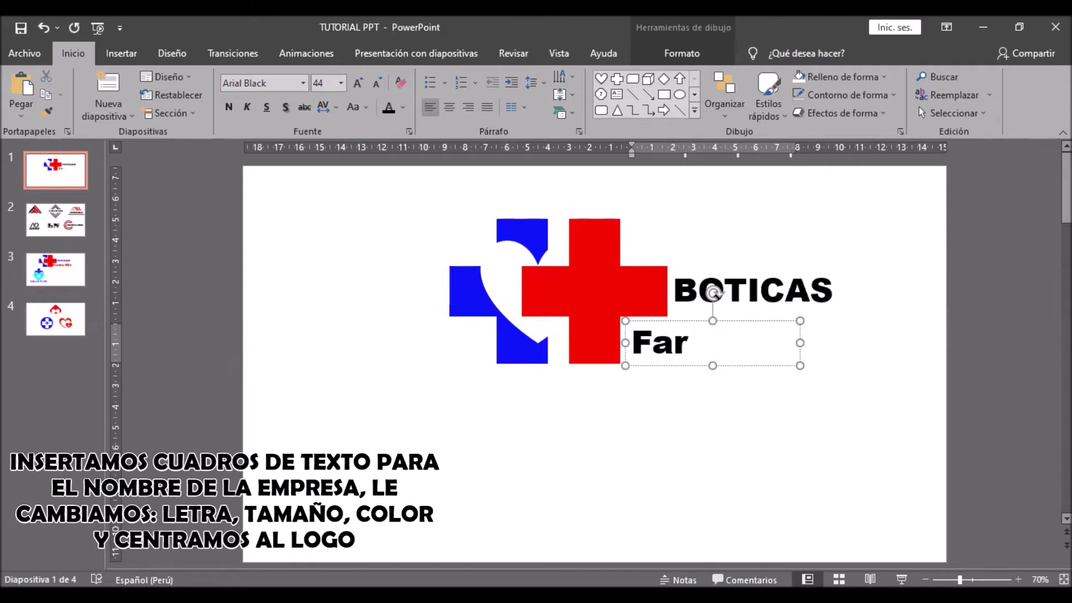
text(ma Mis)
key(BackSpace)
text(x)
drag(801, 360, 849, 346)
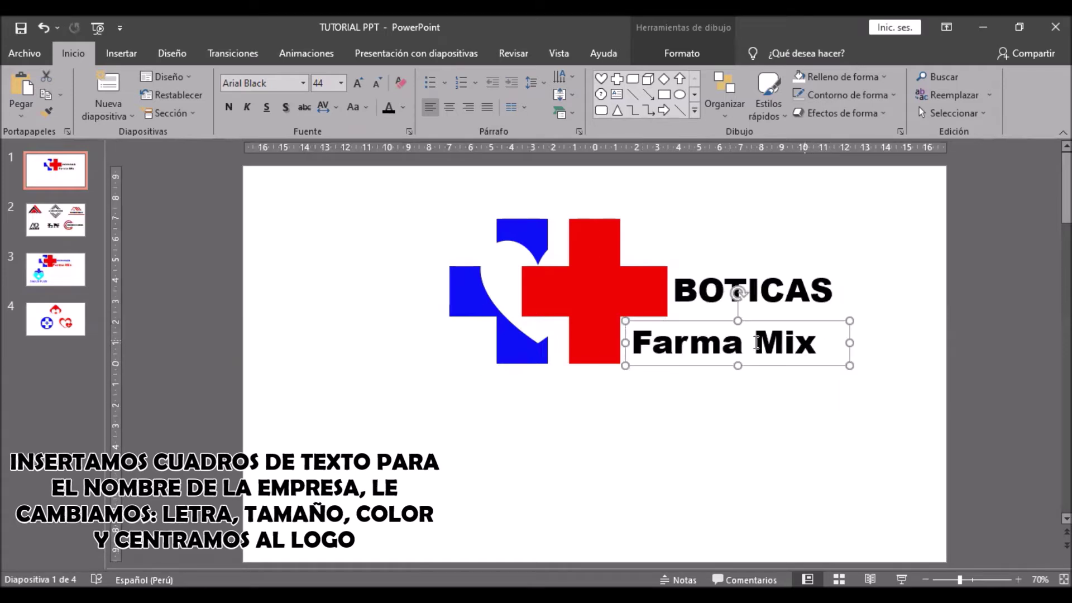
Step: Set "Farma Mix" to size 54 with centred alignment, and resize and position its box to keep it on one line
drag(646, 341, 826, 344)
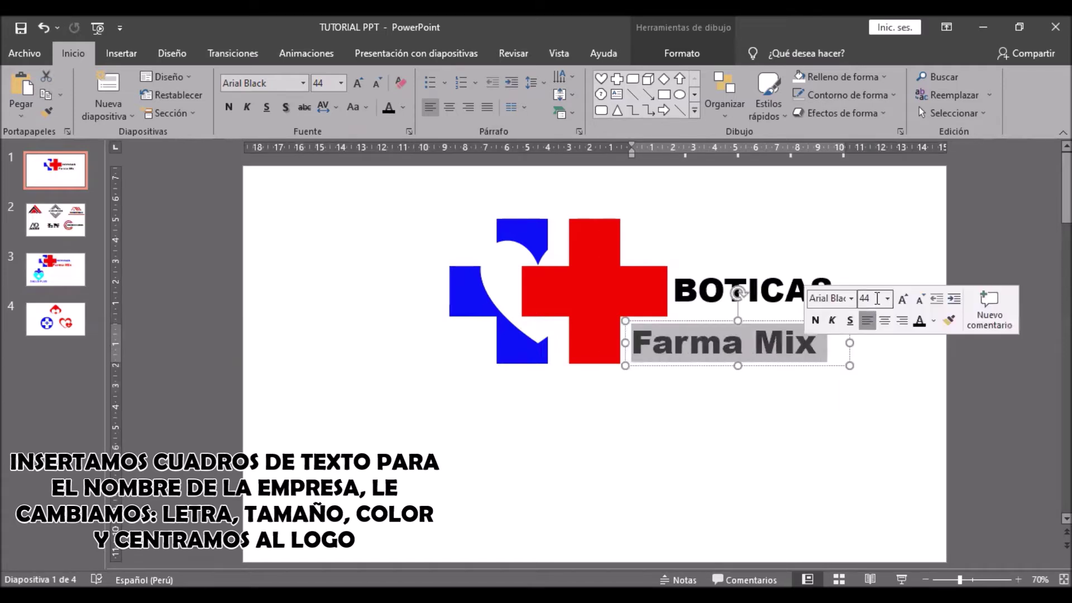
click(877, 299)
key(Return)
click(882, 321)
drag(850, 370, 895, 368)
click(755, 368)
drag(637, 368, 612, 365)
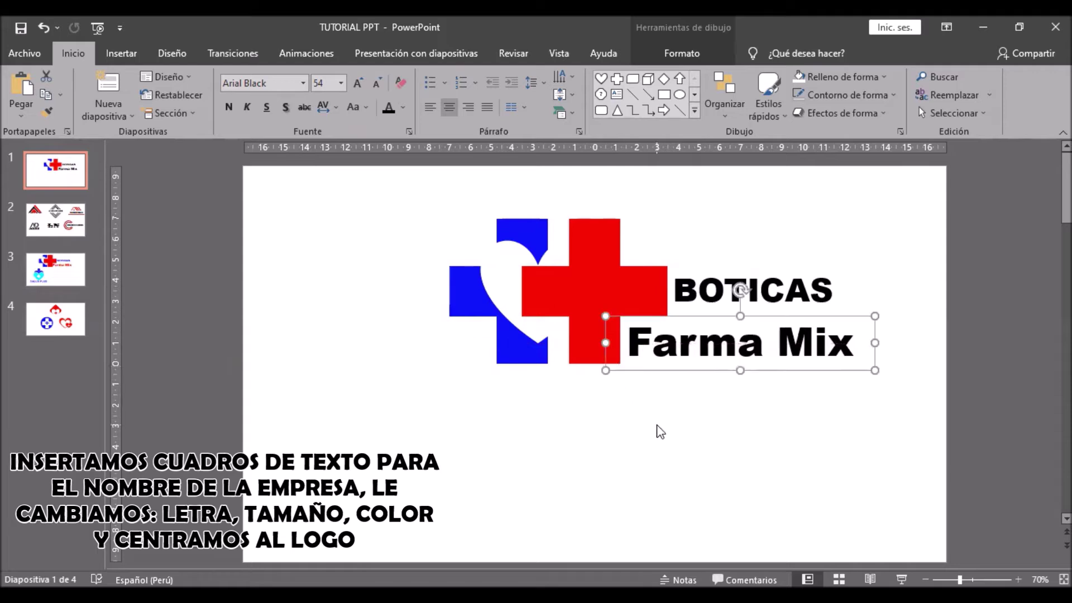
Step: Colour the "BOTICAS" text with the same bright blue as the cross
click(685, 294)
drag(674, 291, 842, 291)
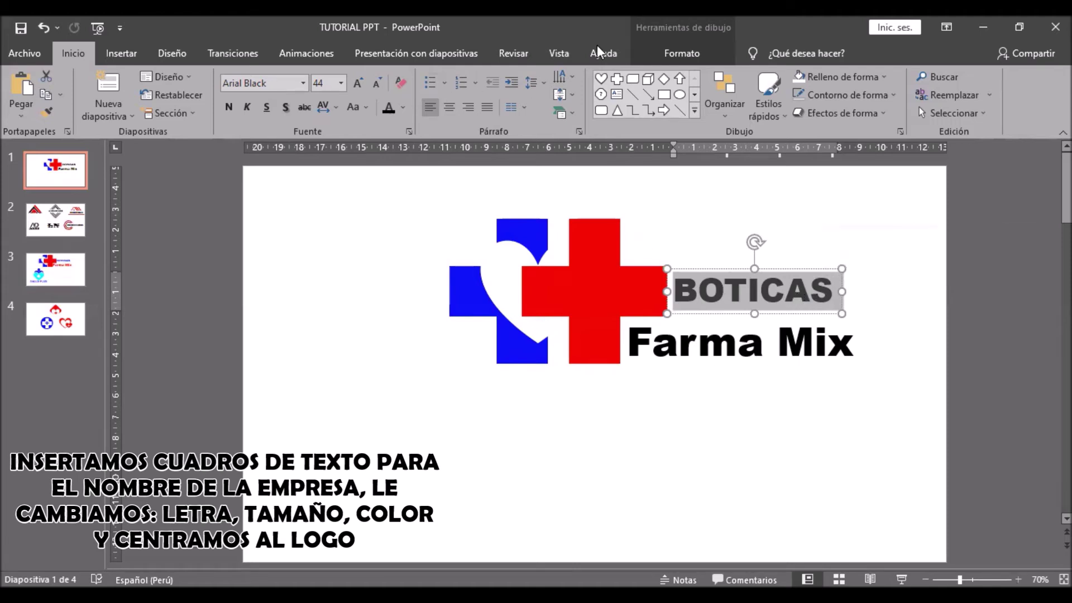
click(699, 49)
click(702, 73)
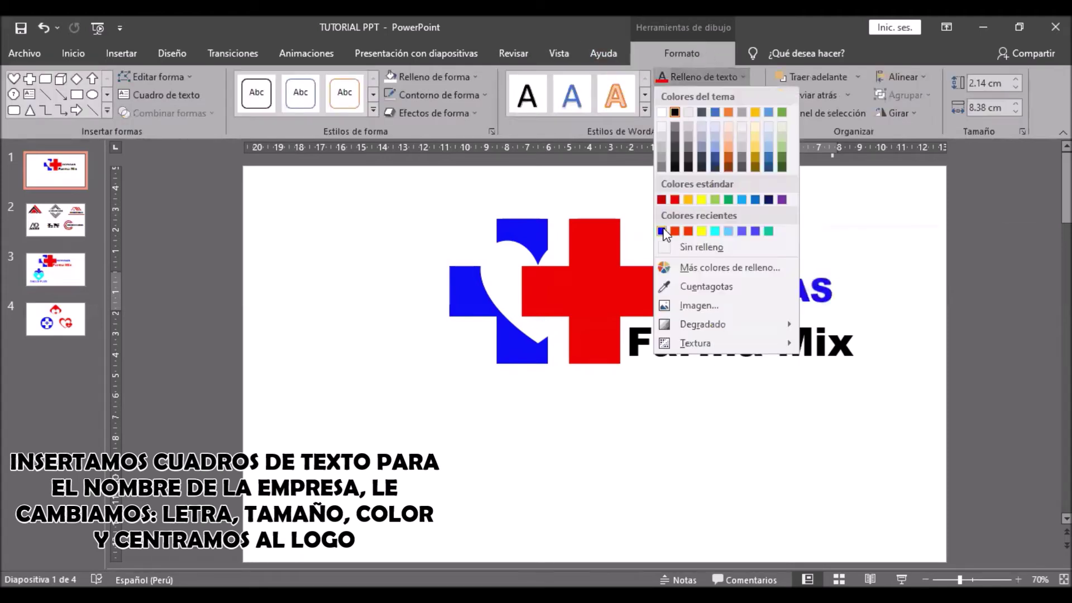
click(662, 231)
Step: Colour the "Farma Mix" text standard red
drag(626, 342, 858, 341)
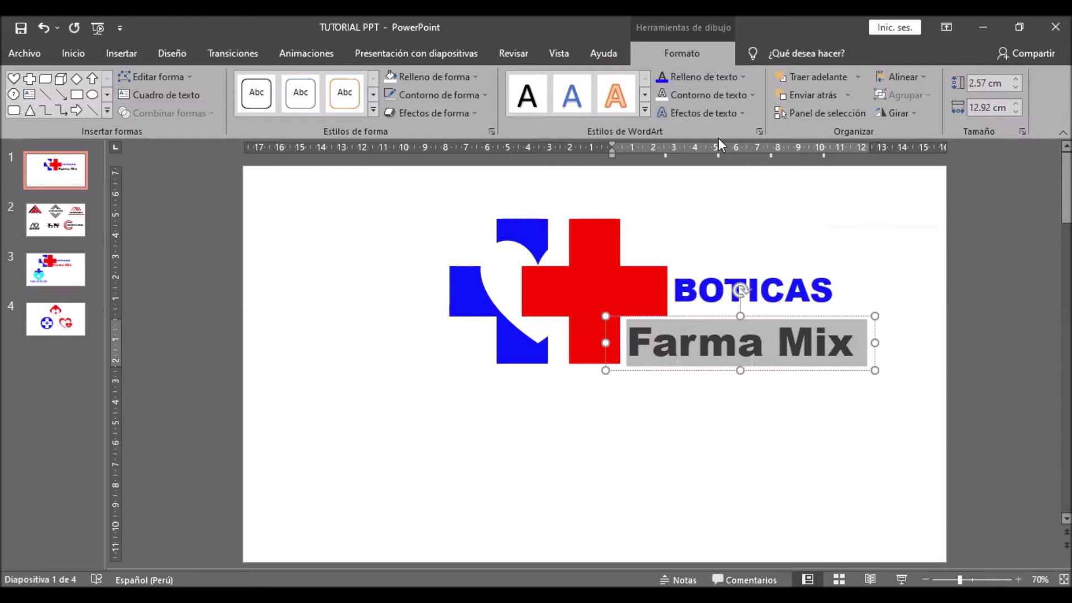
click(684, 71)
click(679, 200)
click(713, 409)
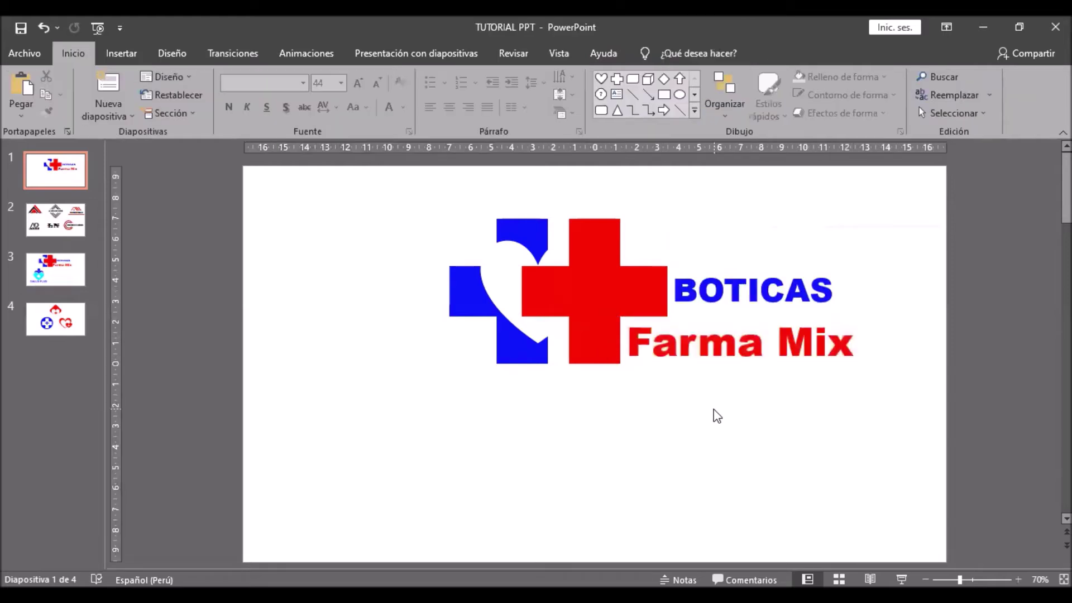
Step: Group both crosses, the heart and the two text boxes, and move the group slightly down and to the left
drag(394, 182, 891, 400)
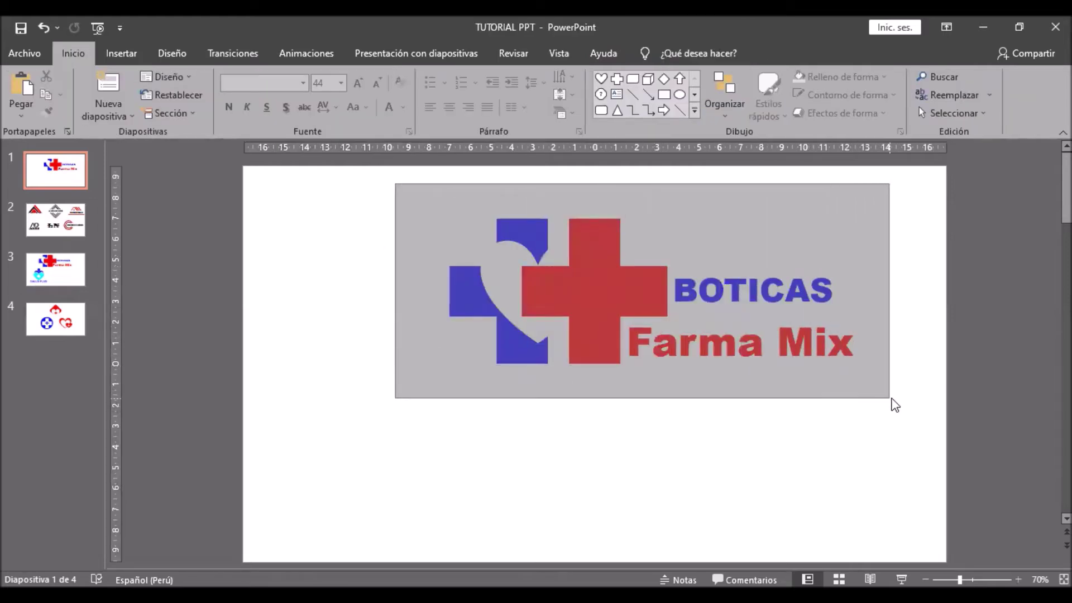
click(405, 250)
drag(400, 192, 899, 391)
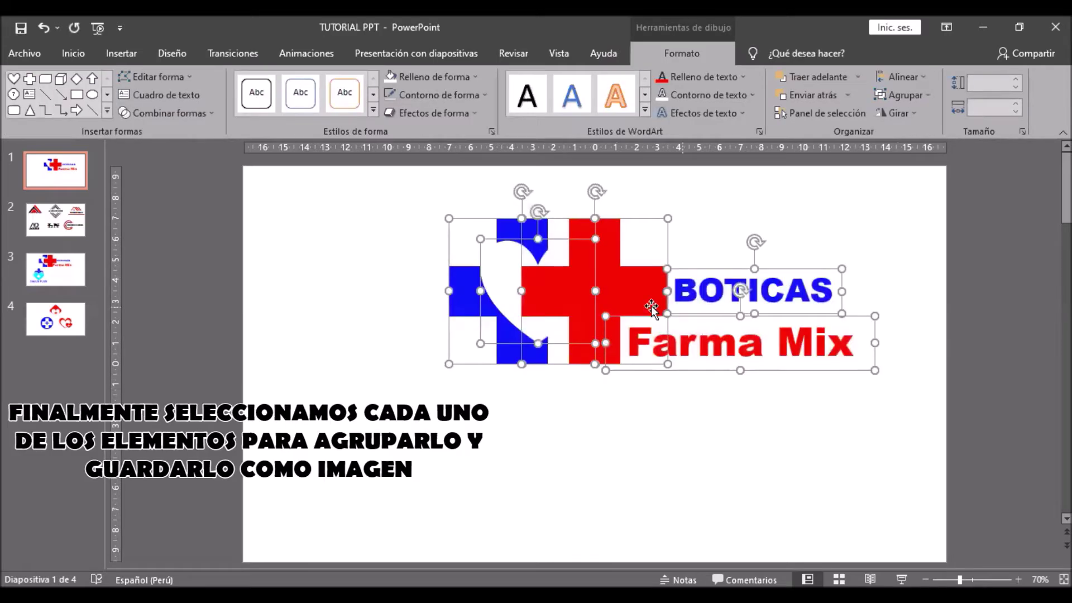
click(901, 95)
click(907, 115)
click(585, 380)
click(677, 258)
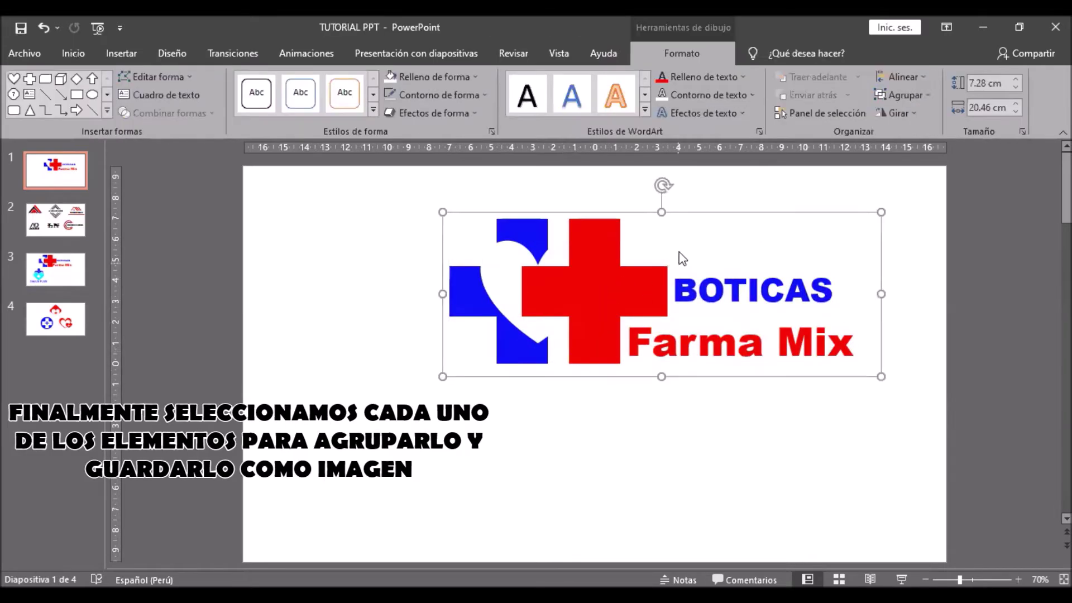
drag(692, 356, 646, 380)
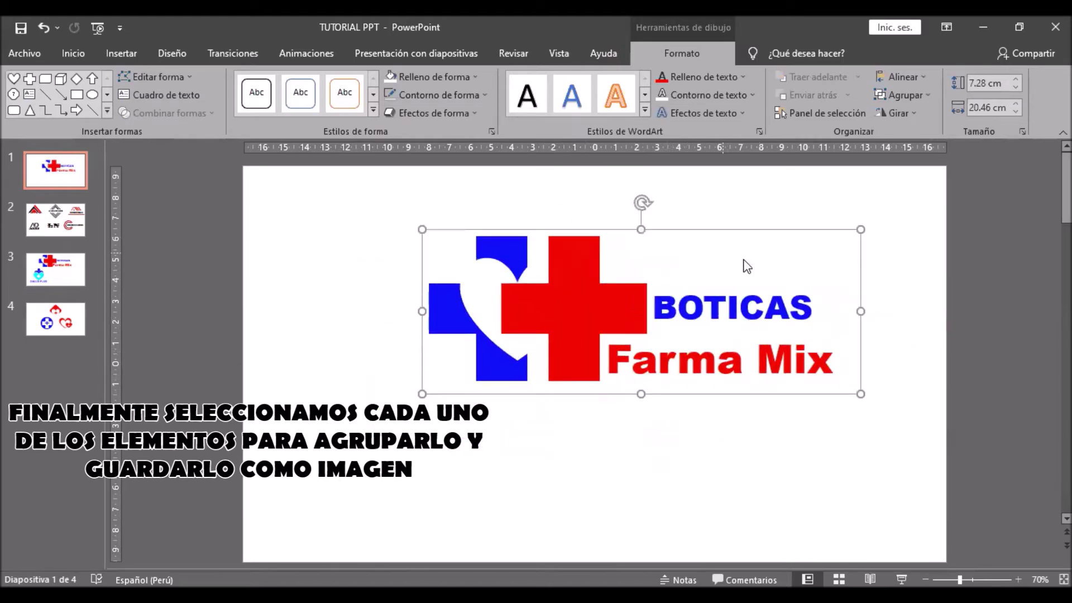
right_click(695, 250)
click(646, 276)
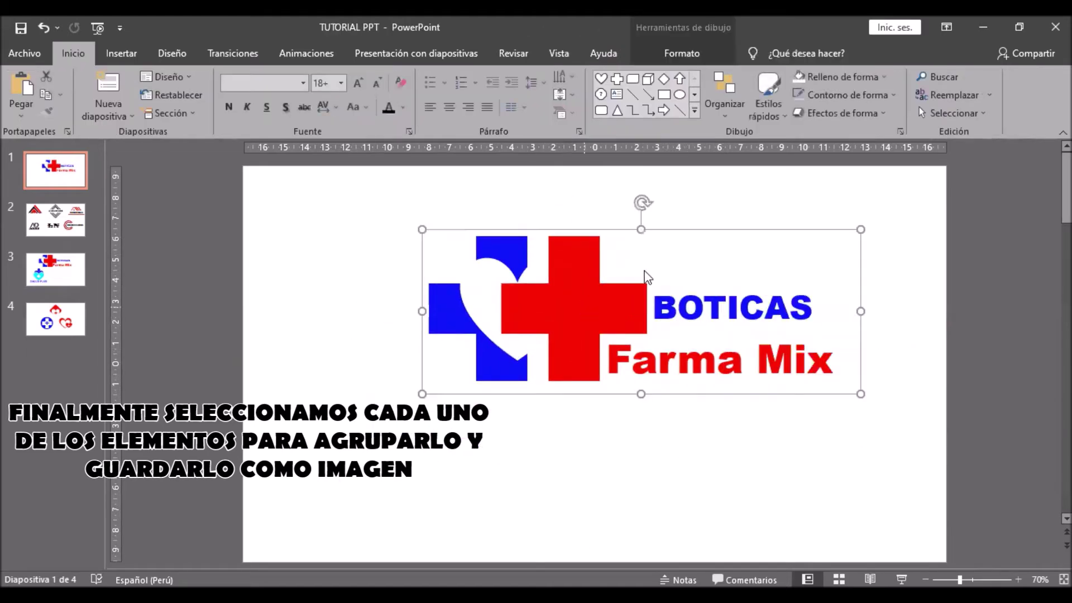
right_click(674, 255)
click(575, 315)
right_click(575, 318)
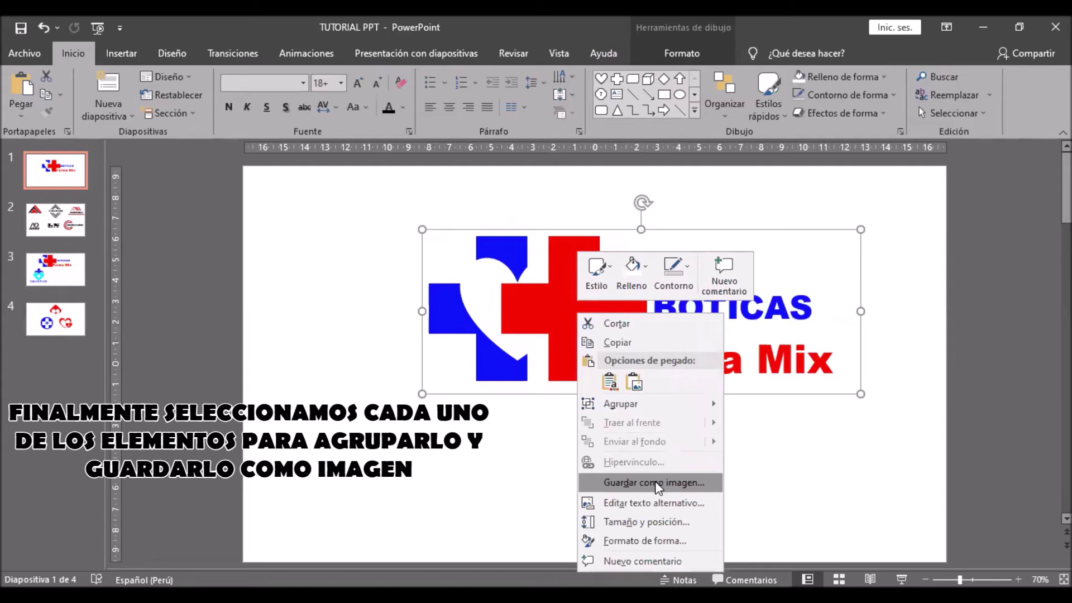
key(Escape)
Step: Add a new blank slide after slide 1
click(78, 180)
right_click(74, 178)
click(137, 270)
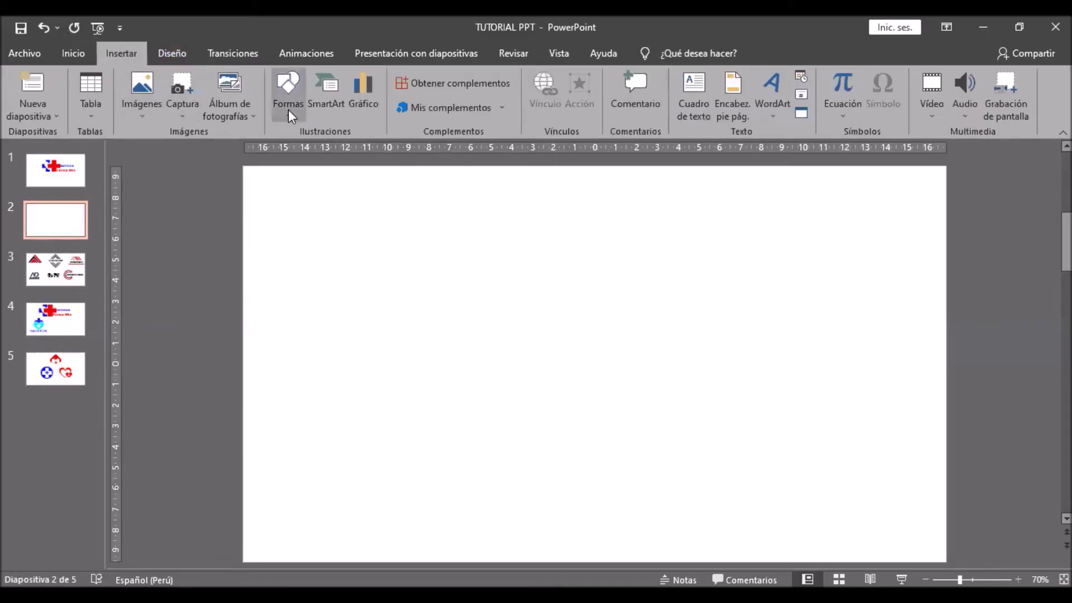
Step: Insert a heart shape near the middle of slide 2 and fill it with the recent bright blue
click(288, 106)
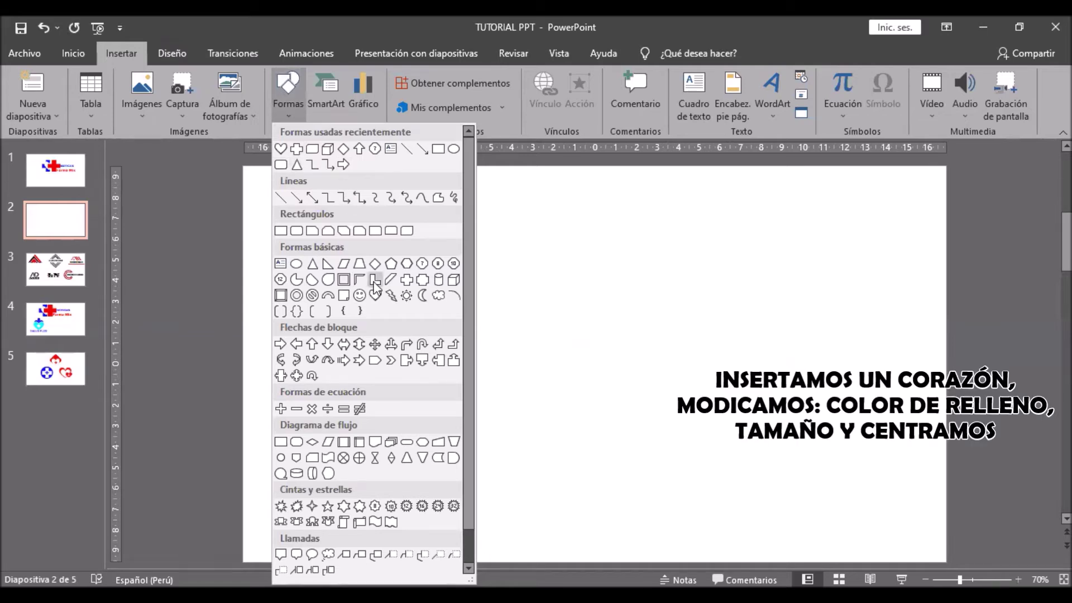
click(375, 295)
click(529, 290)
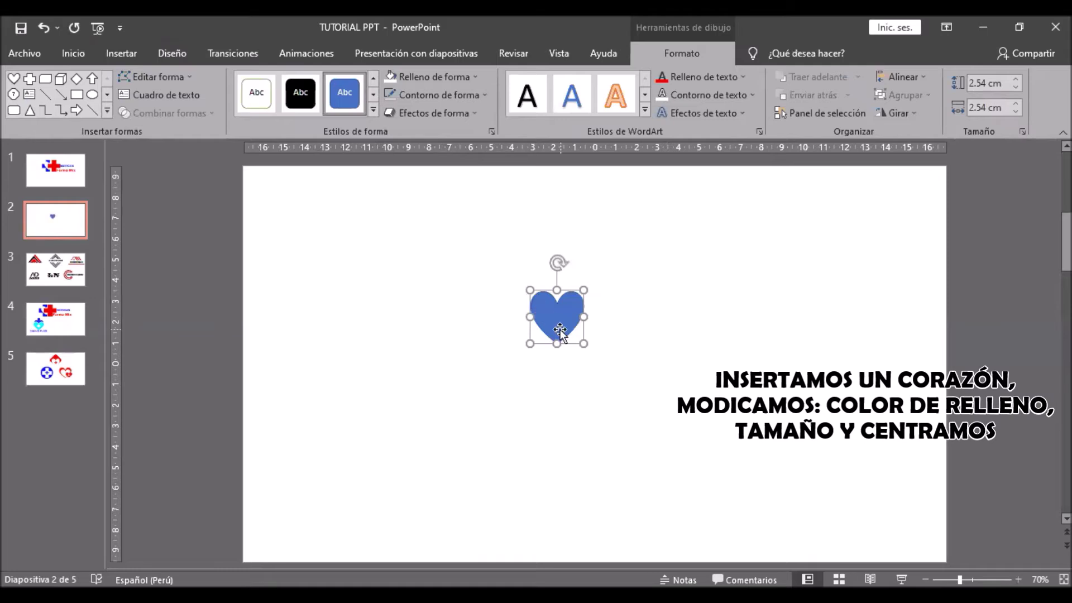
click(475, 77)
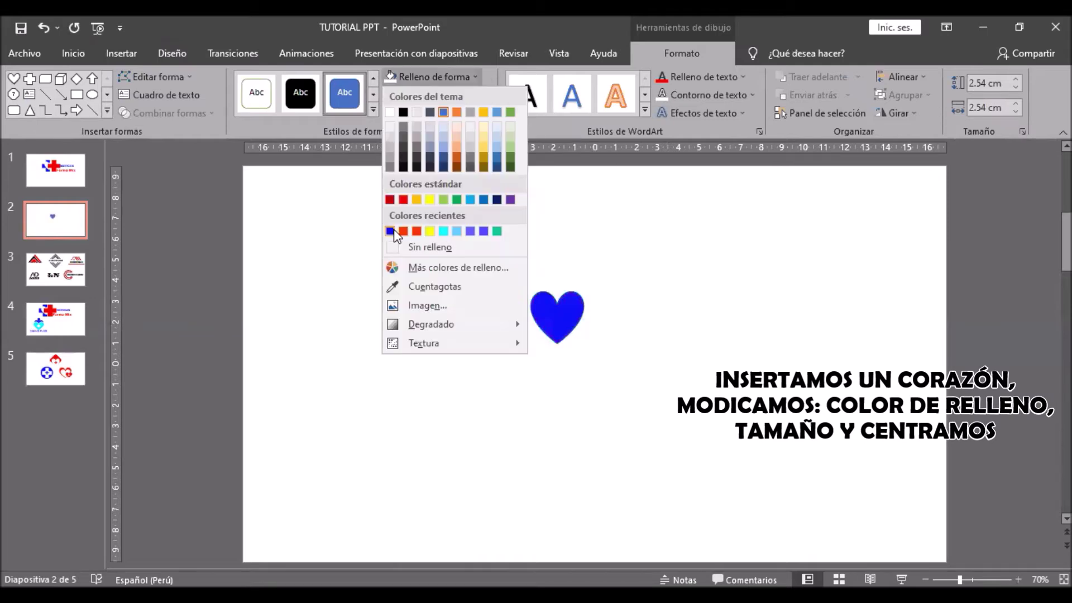
click(485, 235)
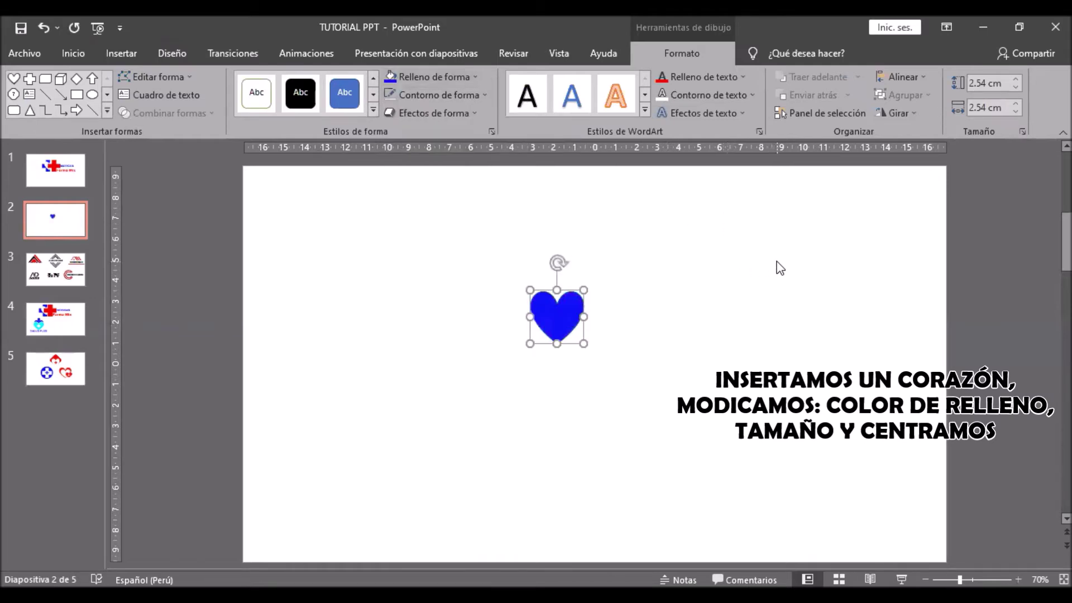
Step: Set the blue heart to 4 cm high and 5 cm wide, and centre it horizontally in the slide's upper half
click(984, 84)
text(4)
key(Return)
click(1003, 106)
text(5)
key(Return)
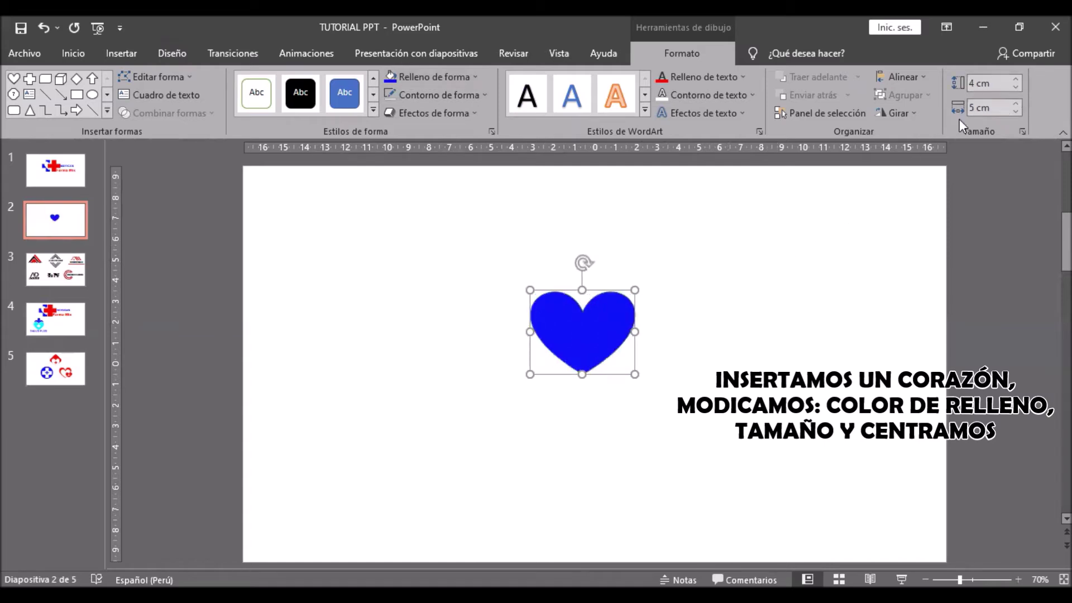
mouse_move(580, 335)
mouse_down()
mouse_move(584, 302)
mouse_move(599, 287)
mouse_move(581, 322)
mouse_up()
Step: Duplicate the blue heart and set the copy to 5 cm high and 6 cm wide
key(ctrl+d)
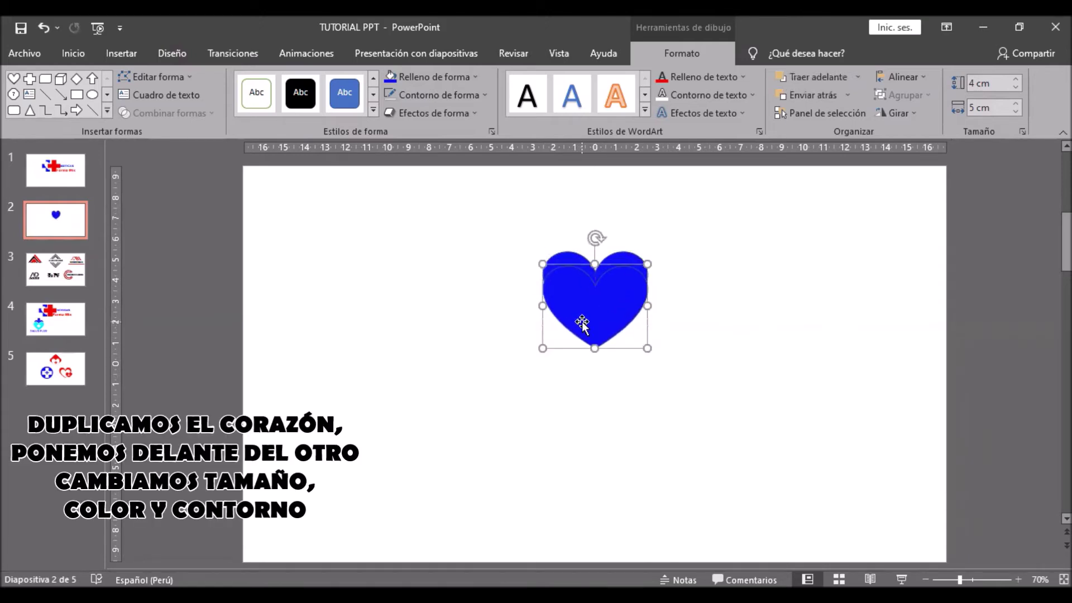
click(979, 84)
text(5)
key(Tab)
text(6)
key(Return)
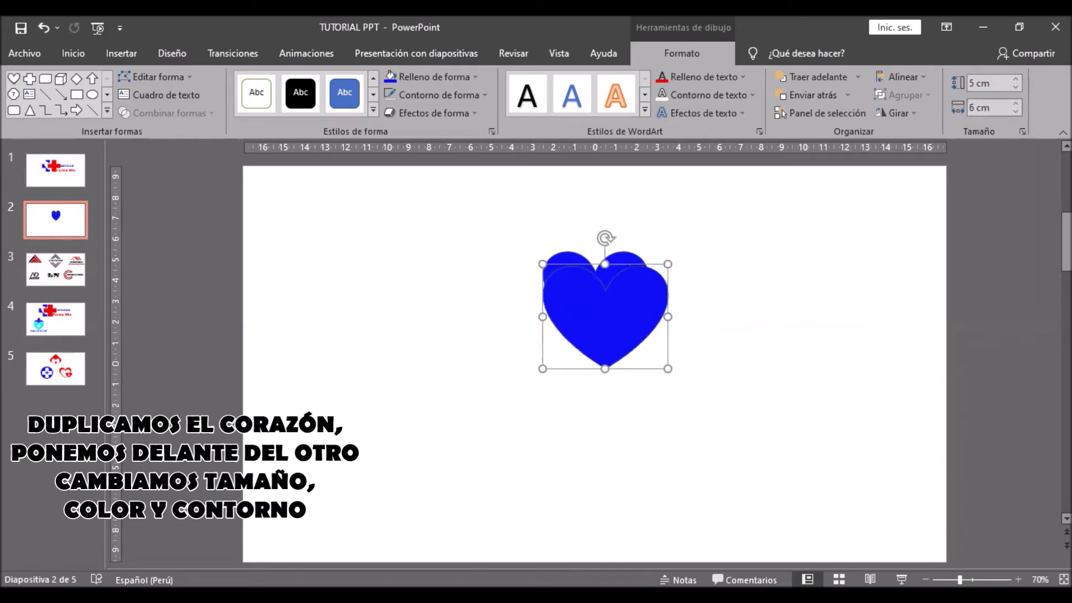
Step: Fill the larger heart with the recent cyan and centre it horizontally over the blue heart
click(458, 76)
click(441, 231)
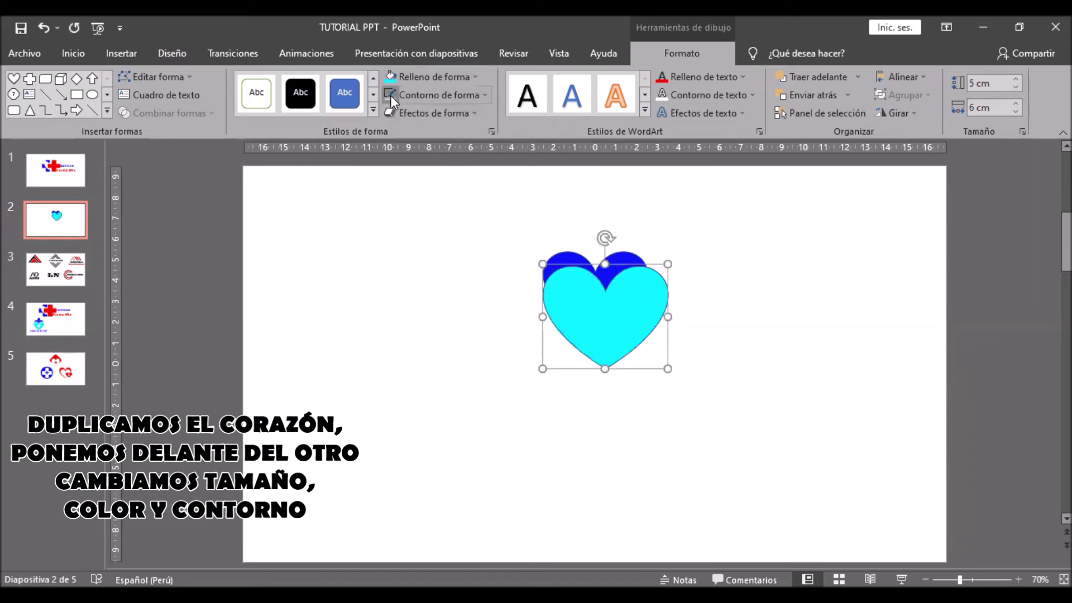
click(568, 254)
click(593, 335)
drag(593, 335, 581, 337)
Step: Give the cyan heart a white 4½ pt outline and nudge it slightly up over the blue heart
click(421, 96)
click(390, 131)
click(418, 95)
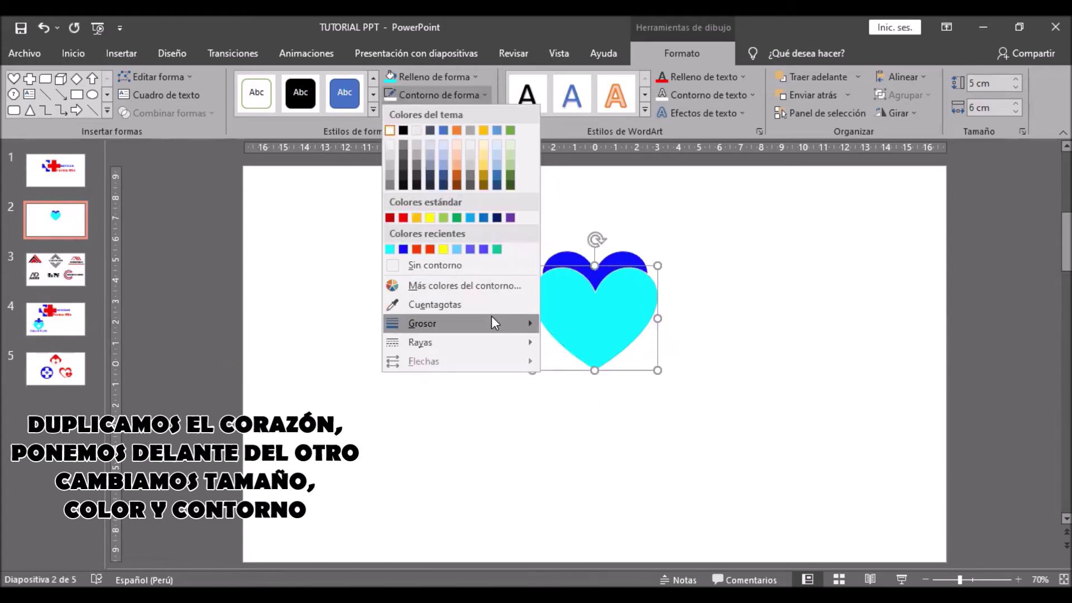
mouse_move(446, 323)
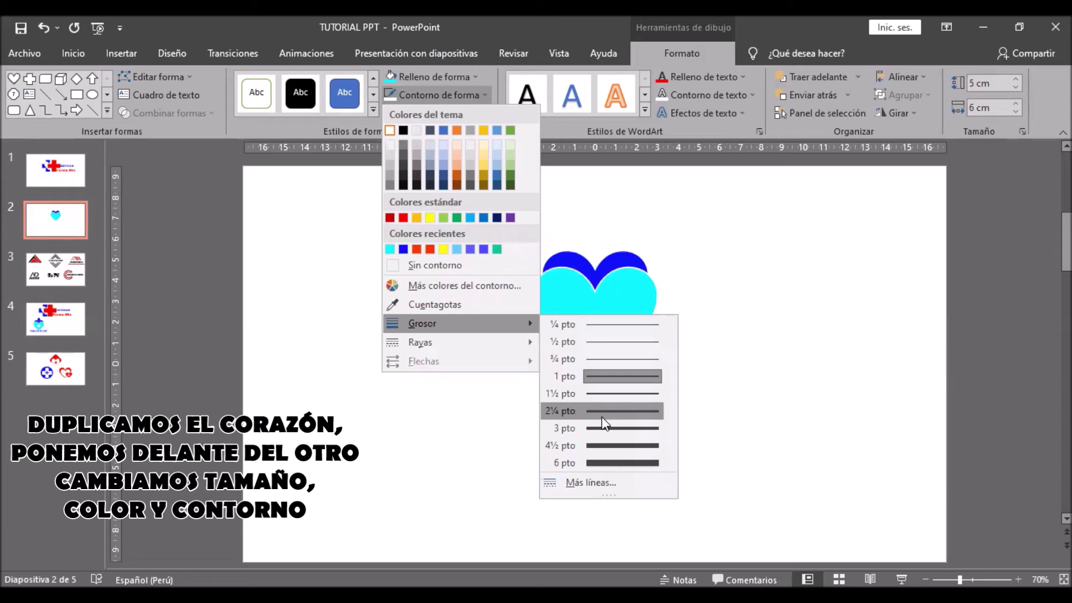
click(611, 444)
key(ctrl+Up)
key(ctrl+Up)
key(ctrl+Up)
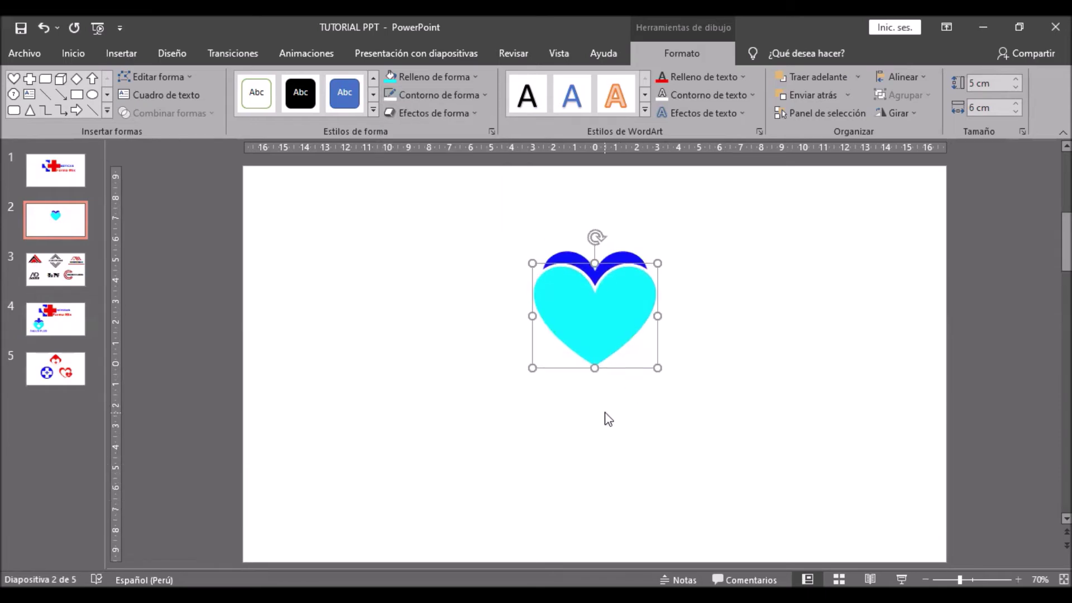
click(607, 419)
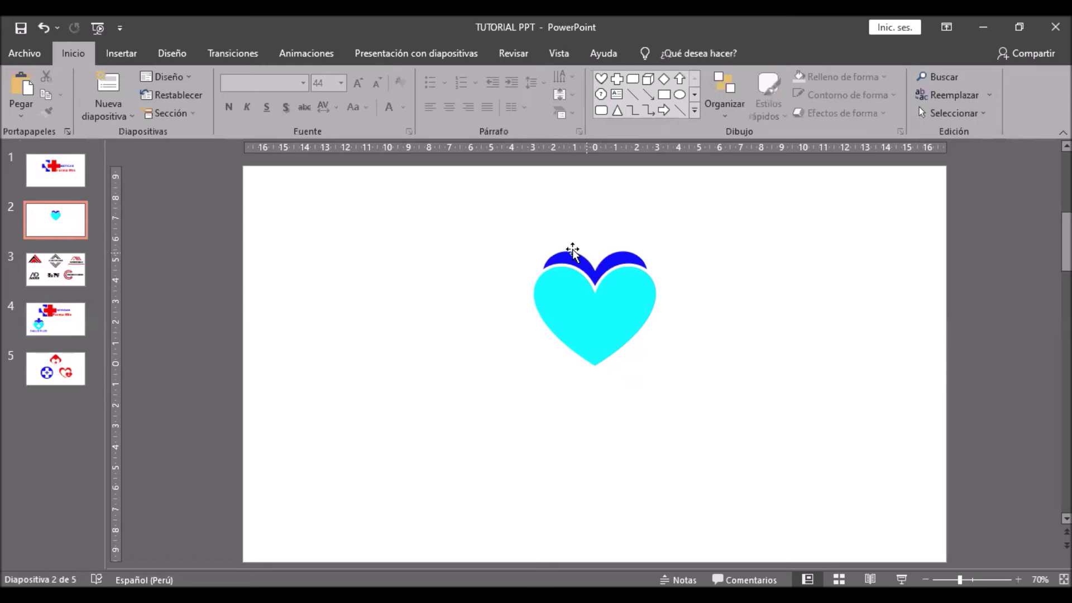
Step: Insert a cross shape over the cyan heart with a white fill and no outline
click(128, 56)
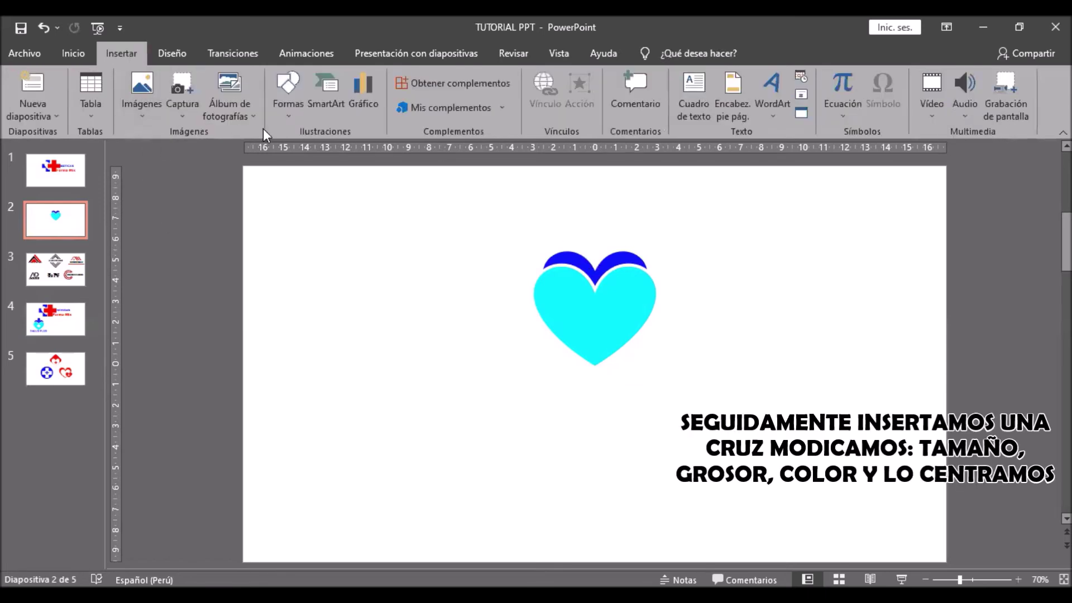
click(288, 95)
click(294, 149)
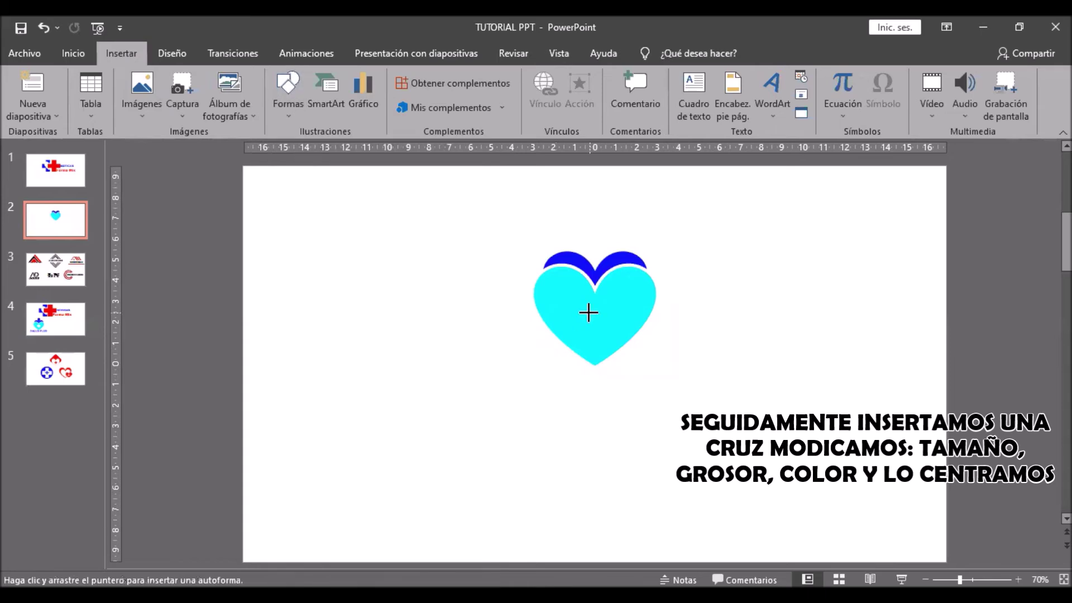
click(594, 315)
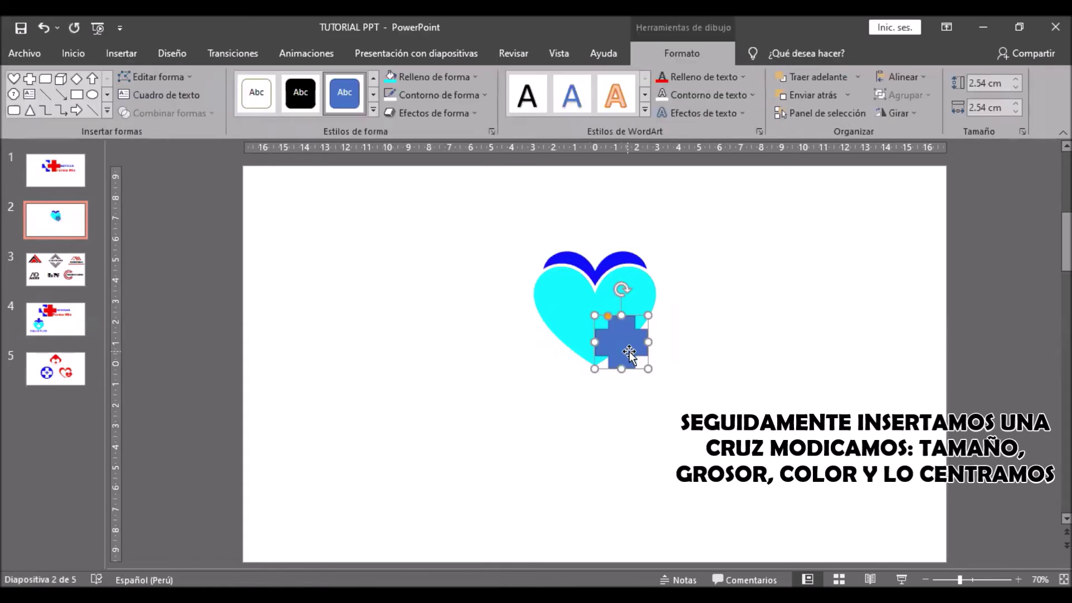
click(407, 75)
click(393, 112)
click(435, 95)
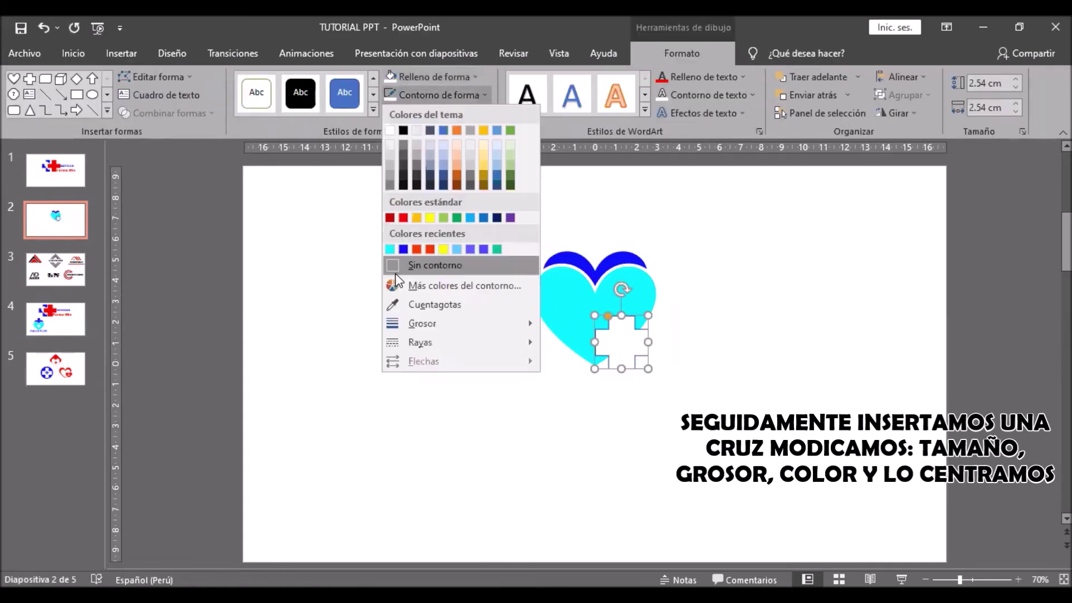
click(430, 263)
Step: Centre the white cross inside the cyan heart and make its arms narrower
drag(619, 347, 593, 329)
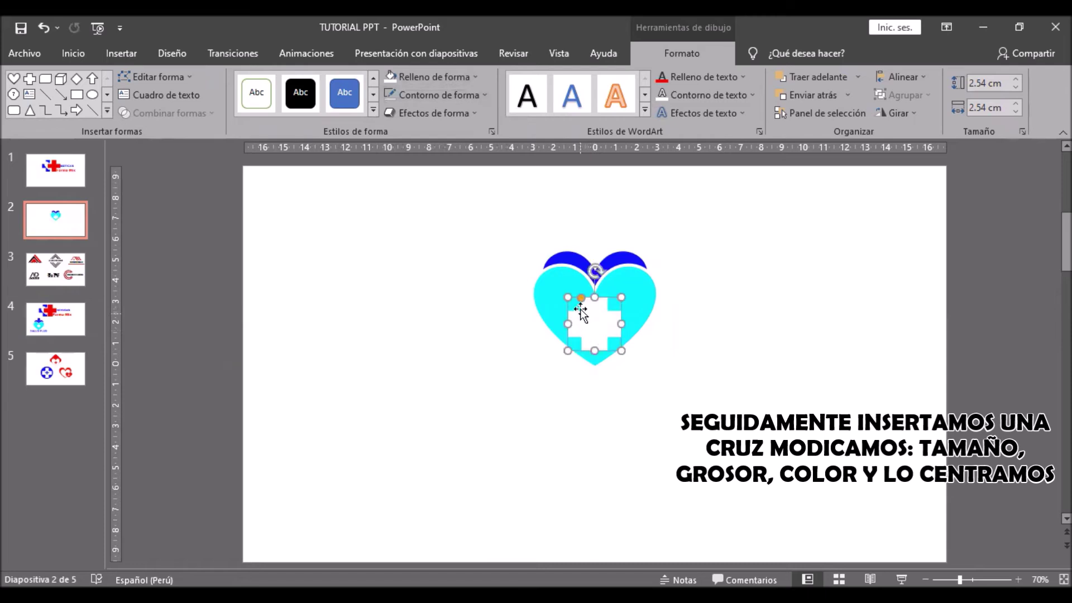
key(Escape)
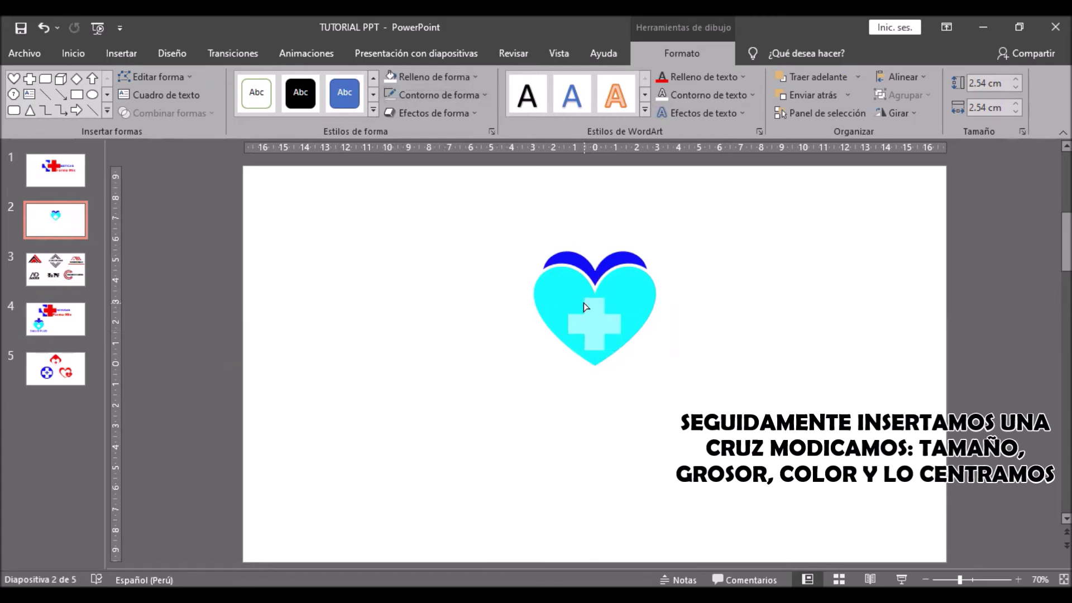
click(585, 307)
Step: Reduce the white cross to about 2 cm high and wide, and centre it in the lower part of the cyan heart
click(1014, 87)
click(1010, 86)
click(1010, 87)
click(1011, 86)
click(1010, 86)
click(1016, 112)
click(1016, 113)
click(1016, 113)
click(1015, 113)
click(1015, 113)
click(1016, 112)
drag(593, 316, 593, 322)
click(702, 369)
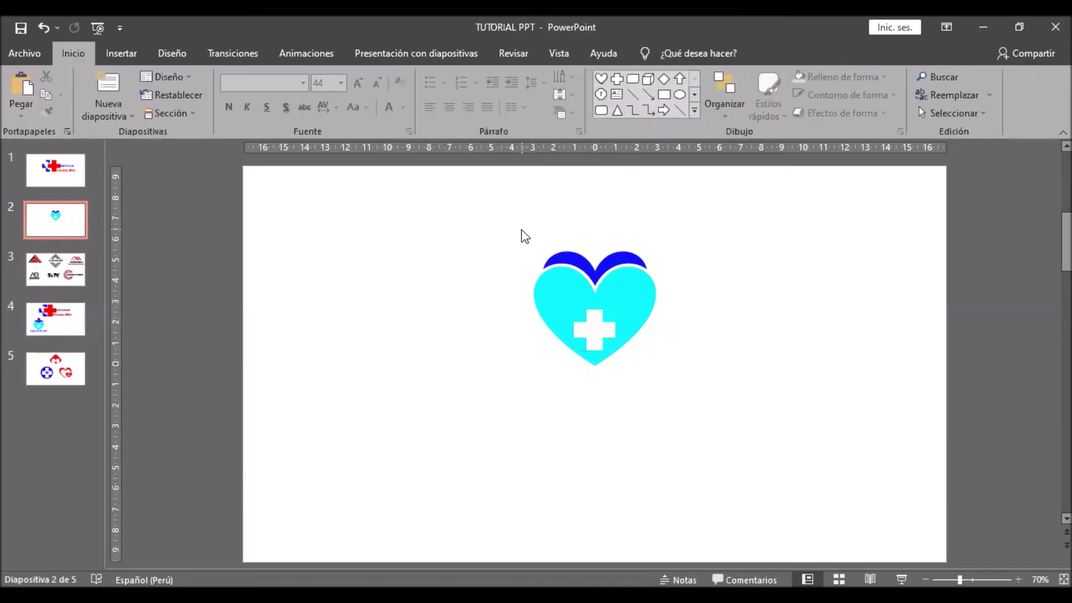
Step: Insert a circle at the top of the two hearts
click(115, 52)
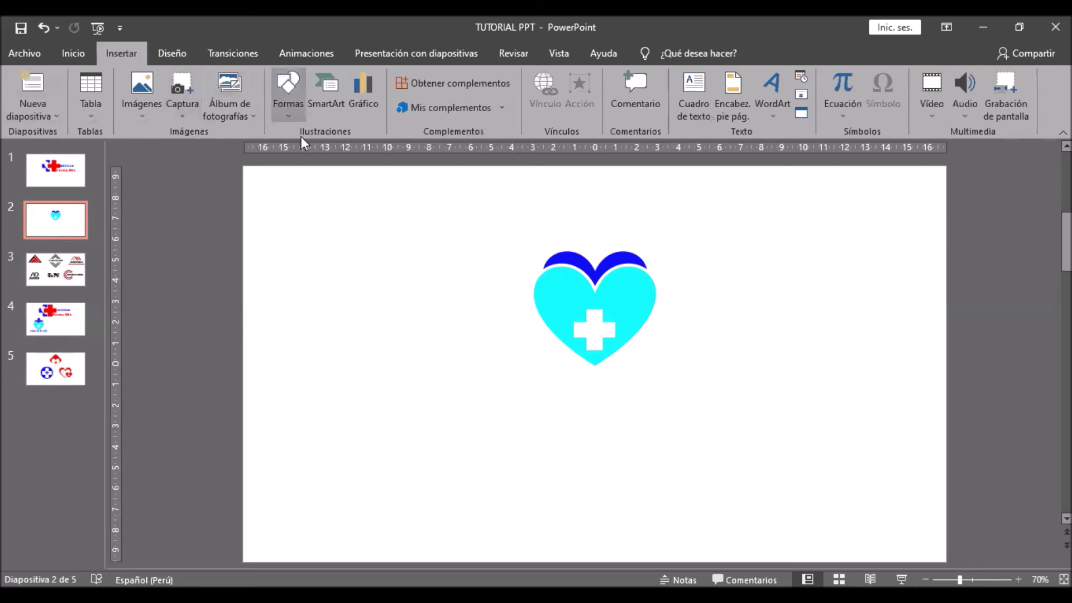
click(288, 92)
click(452, 150)
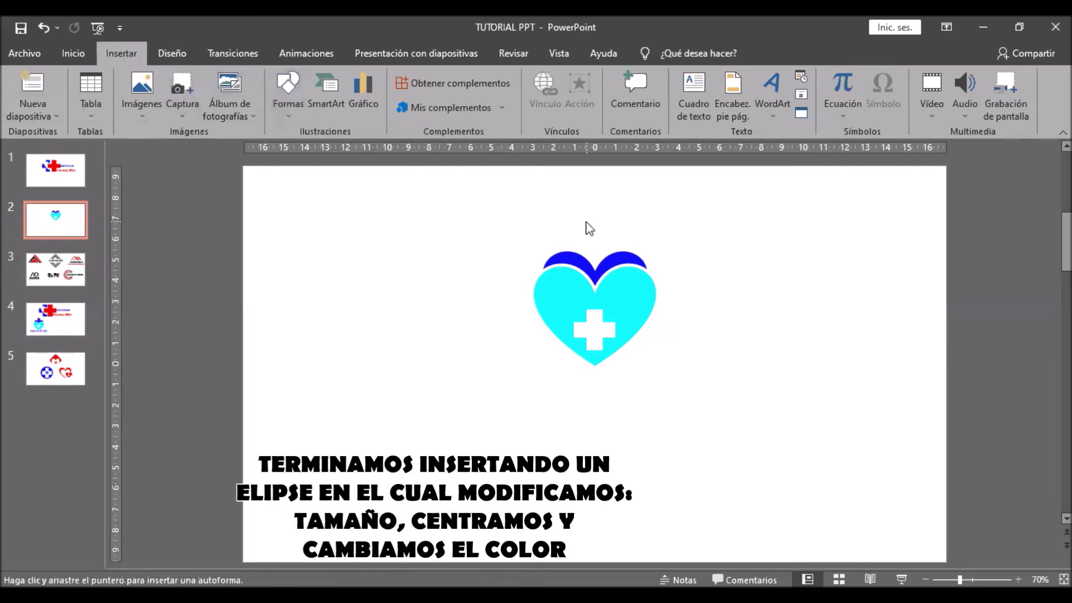
click(585, 222)
Step: Reduce the circle to 1.5 cm high and 1.5 cm wide, and centre it just above the notch of the blue heart
click(1011, 87)
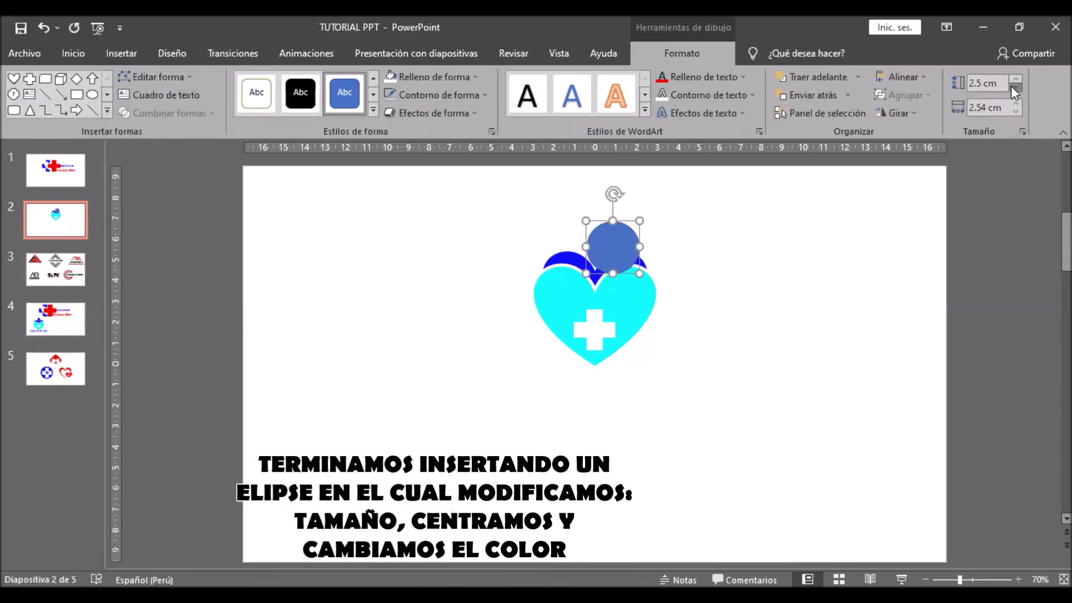
click(1011, 87)
click(1012, 87)
click(1012, 87)
click(1011, 110)
click(1011, 110)
click(1011, 111)
drag(605, 239, 599, 242)
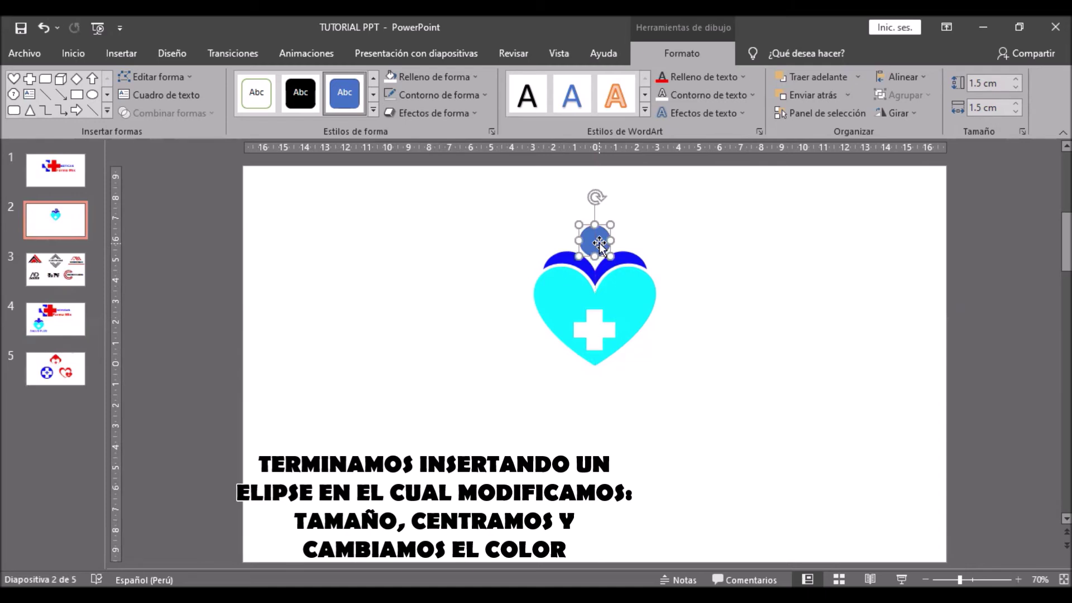
Step: Colour the circle with the same bright blue as the back heart
click(422, 78)
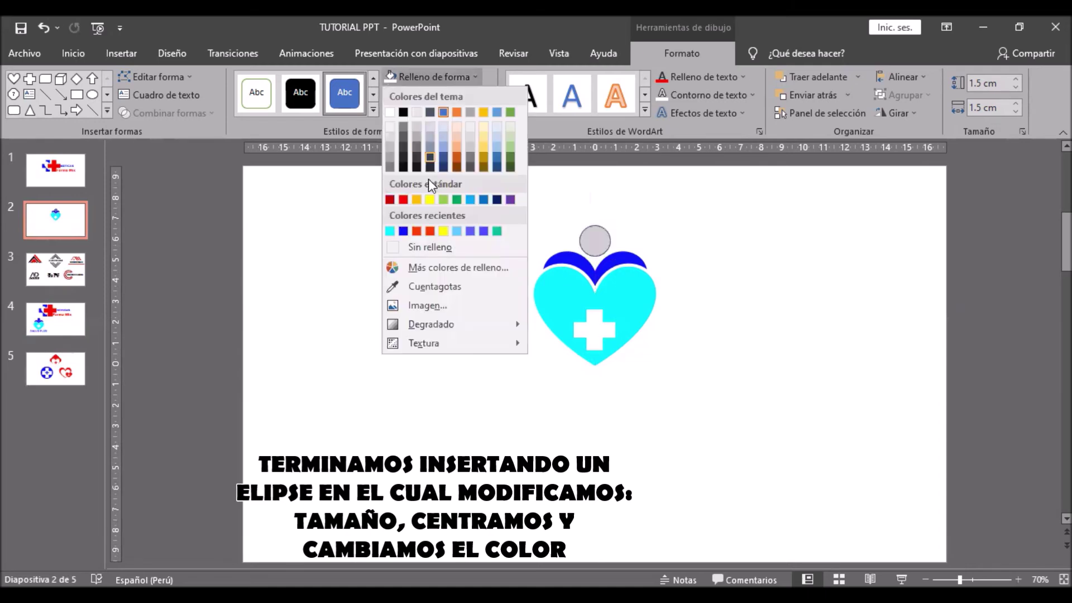
click(406, 231)
click(458, 210)
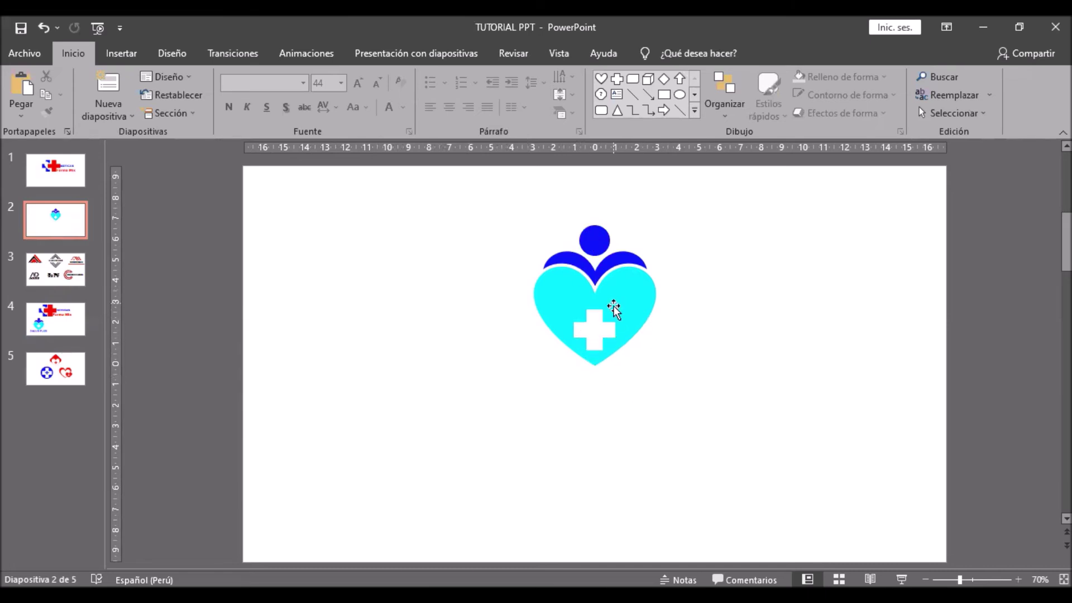
Step: Add a text box directly below the heart with the centred text "SALUD PLUS"
click(125, 53)
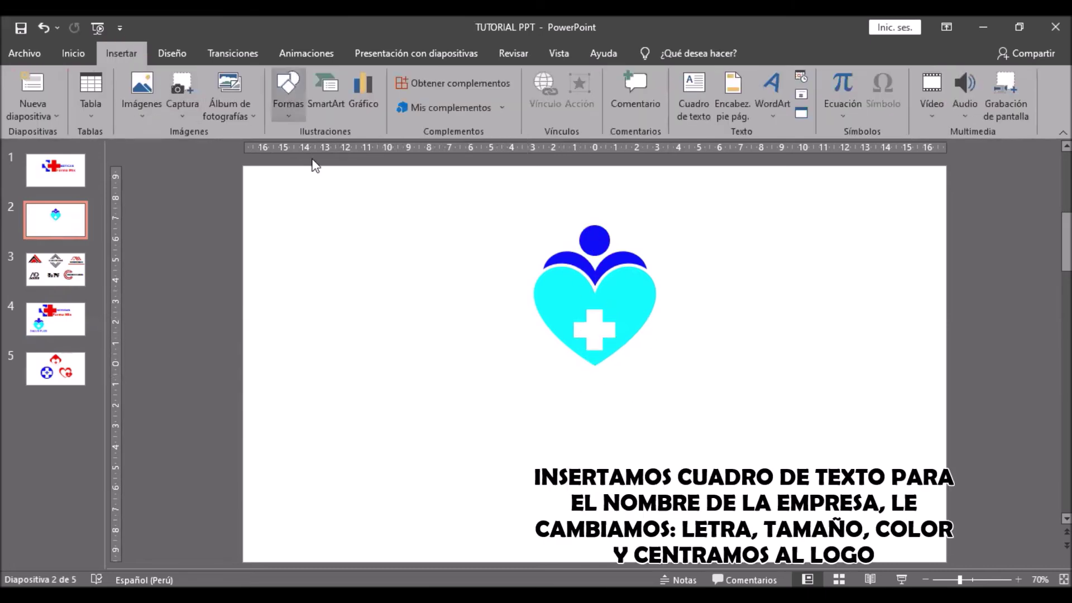
drag(493, 367, 710, 403)
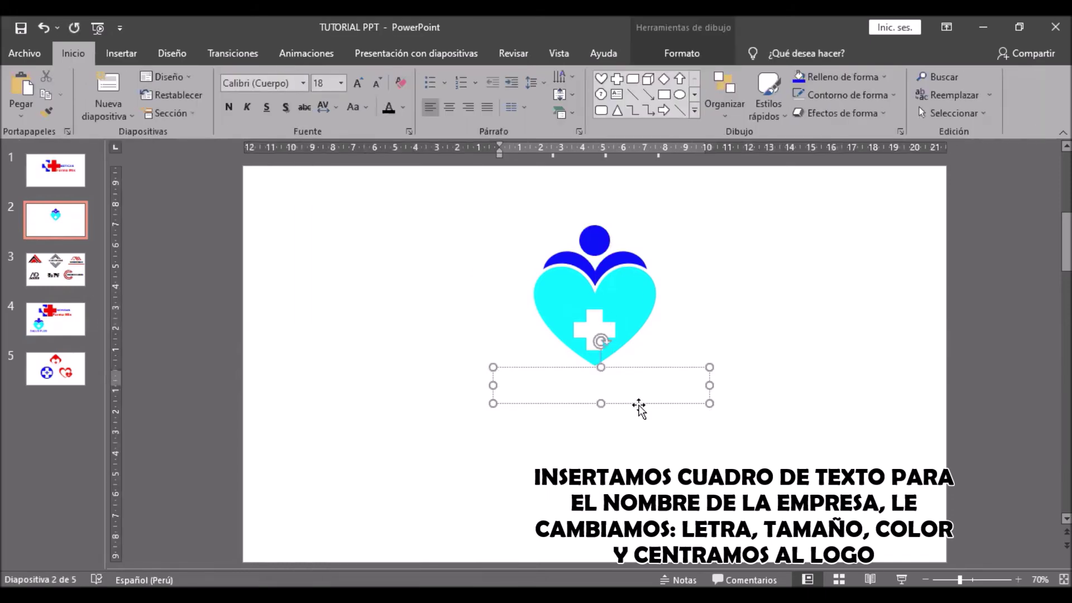
text(SALUD PLUS)
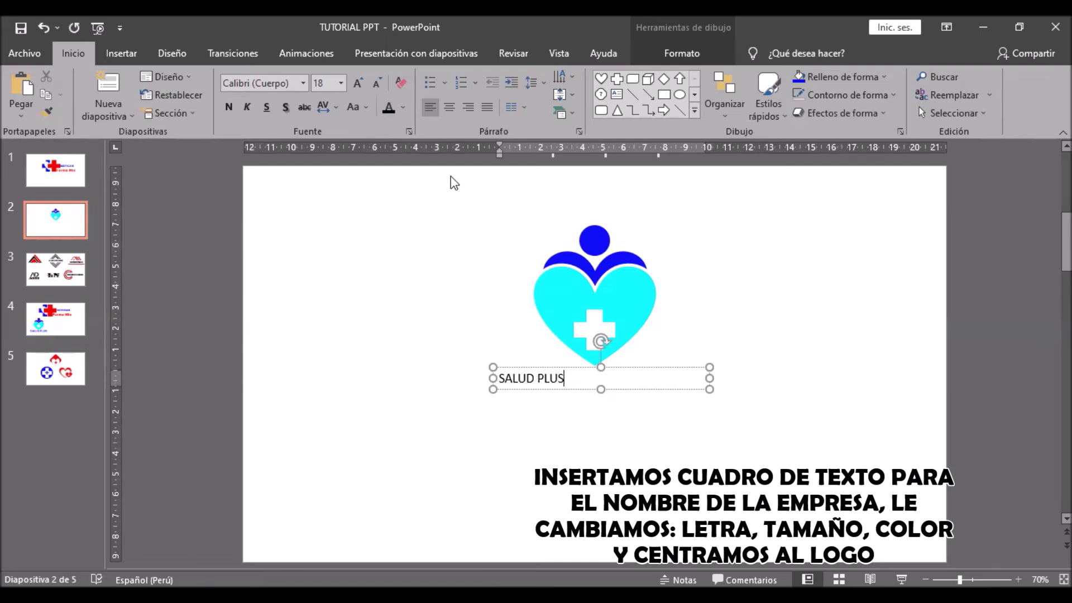
click(448, 107)
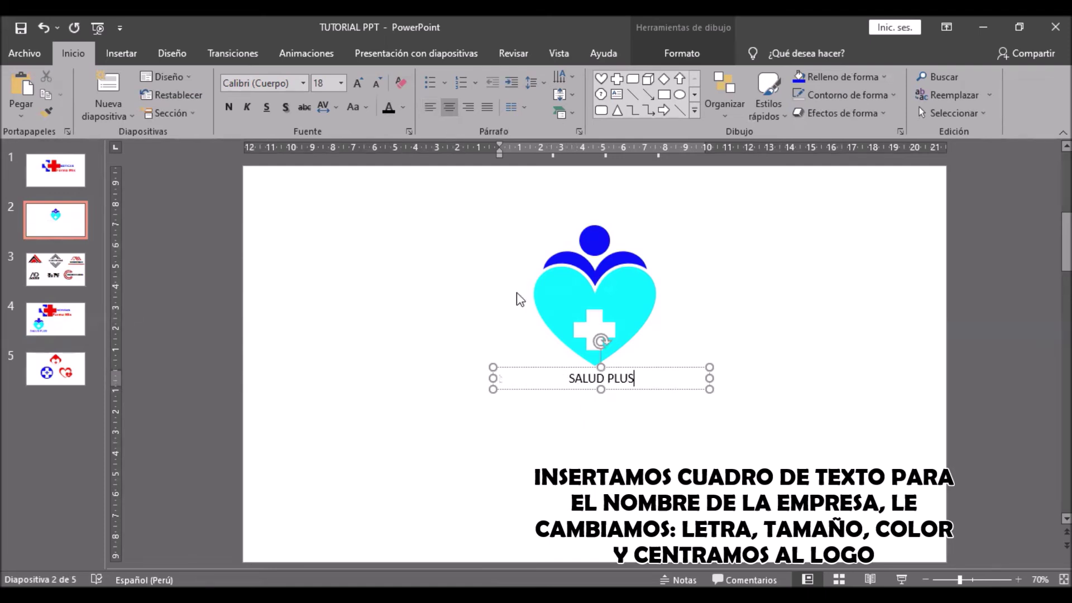
Step: Change the "SALUD PLUS" text to Arial Black and colour it the same bright blue as the circle
drag(569, 378, 625, 377)
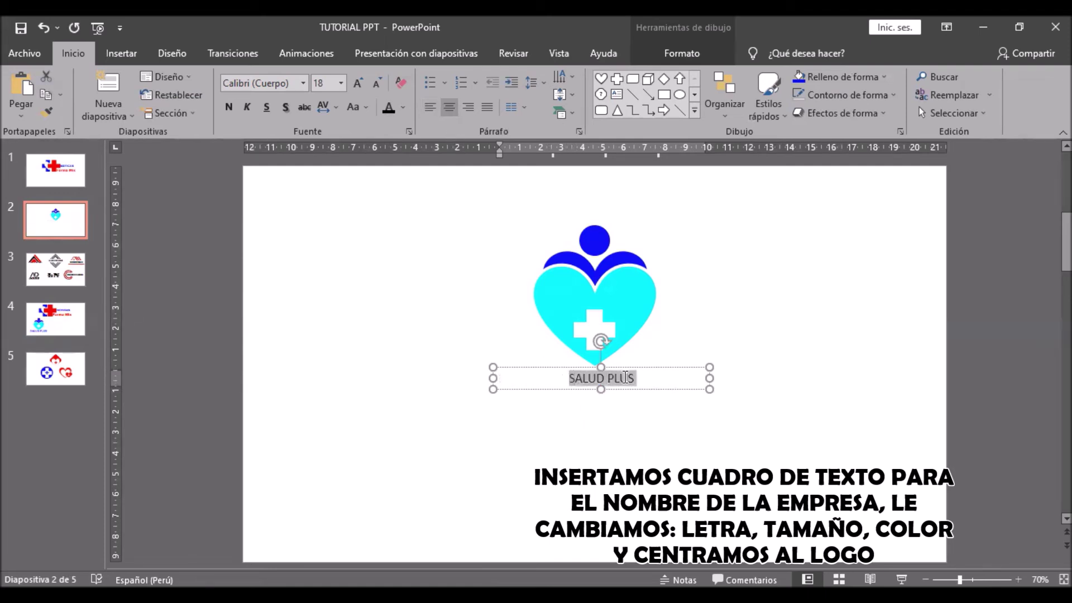
click(303, 83)
click(261, 177)
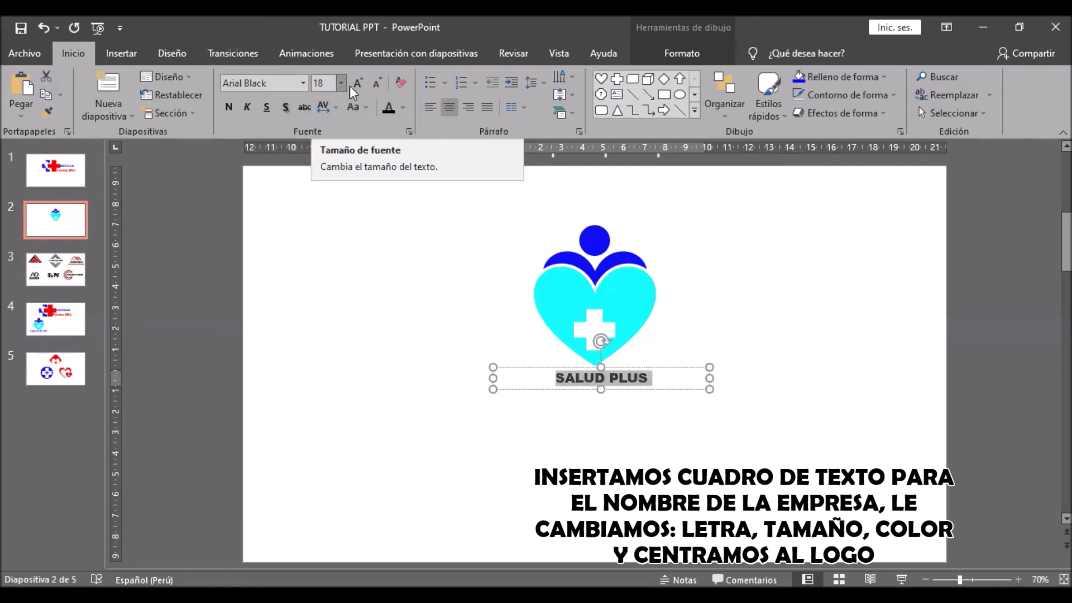
click(681, 54)
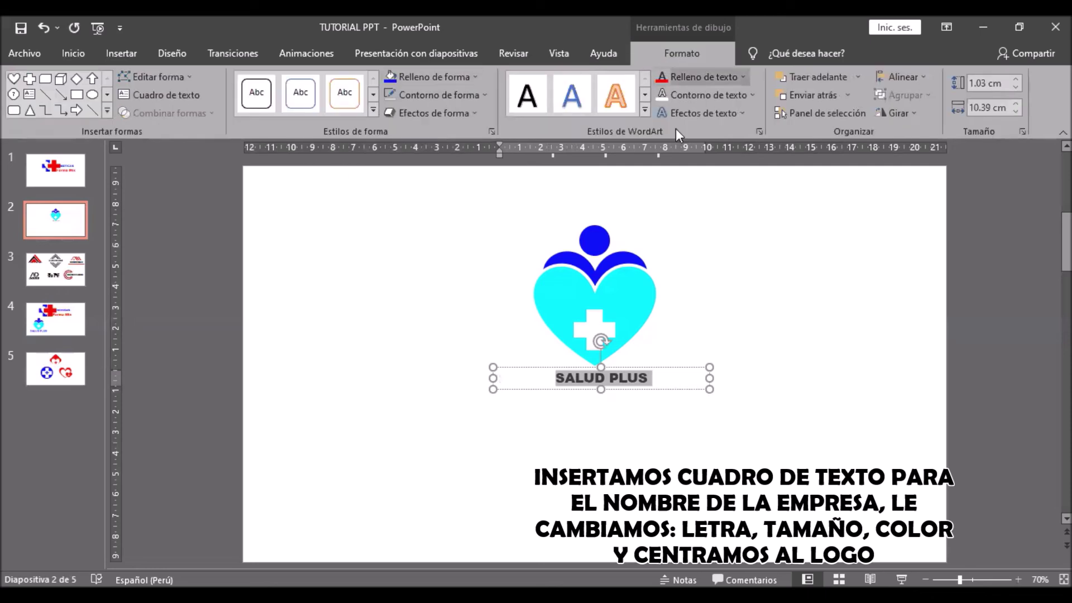
click(726, 76)
click(662, 231)
Step: Enlarge the "SALUD PLUS" text to 36 pt, keeping it on a single line
click(73, 53)
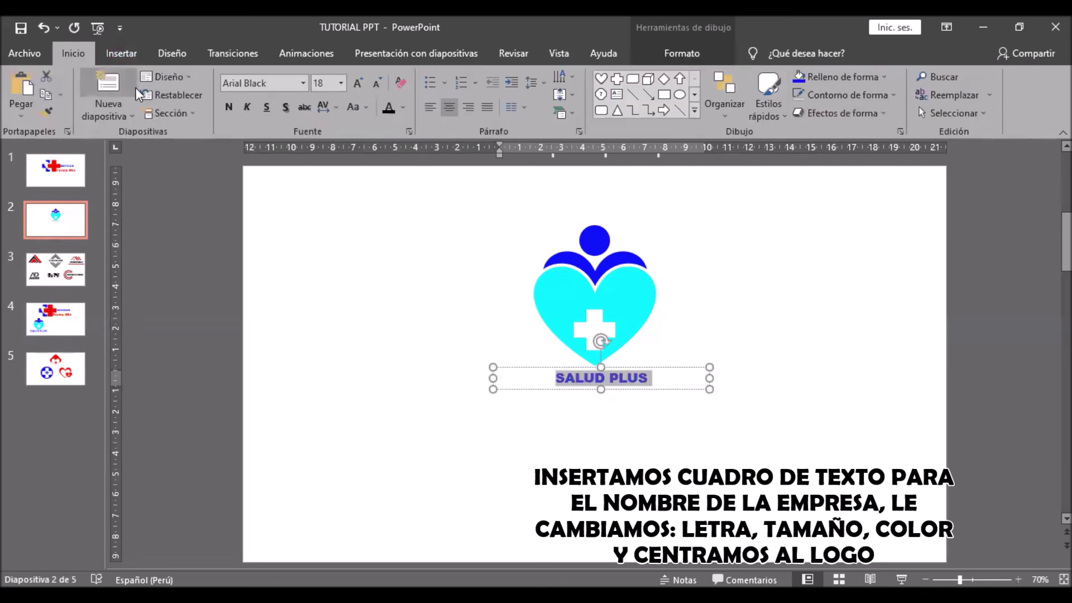
click(358, 83)
click(357, 83)
click(364, 87)
click(364, 87)
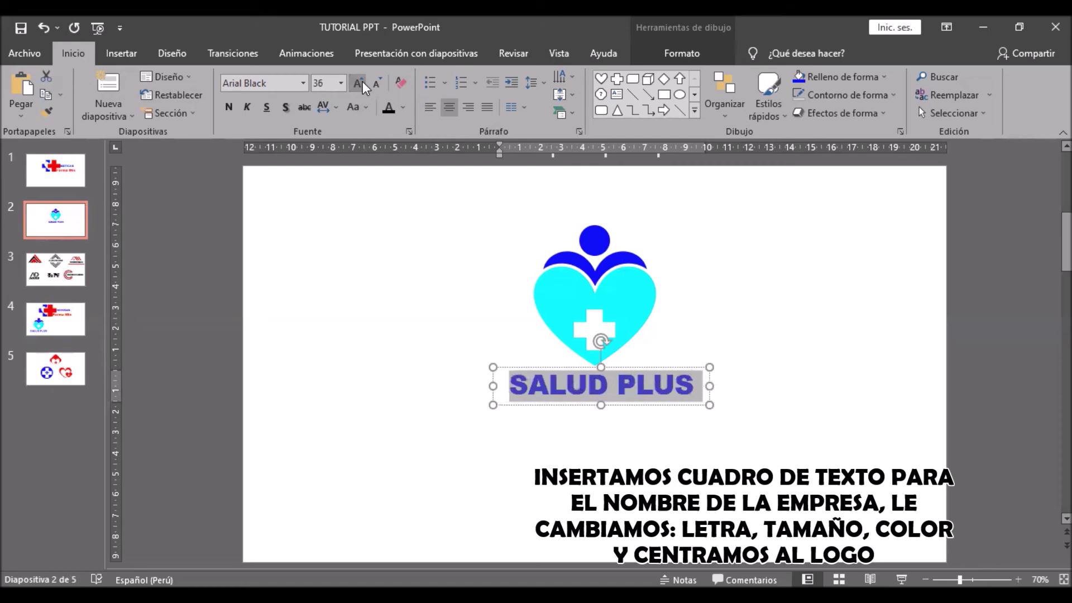
click(364, 87)
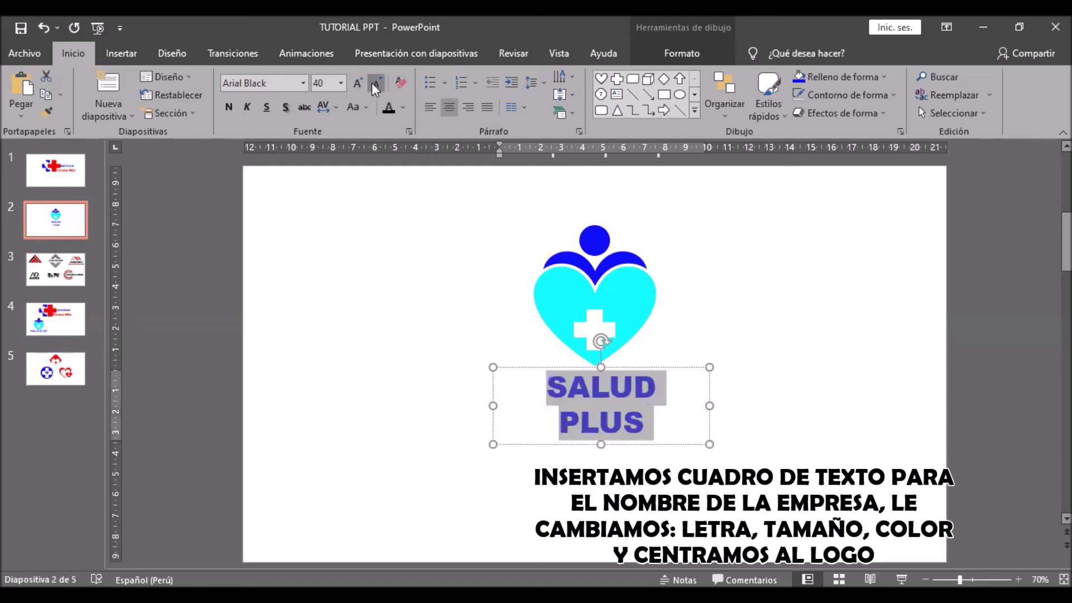
click(377, 84)
Step: Shift the "SALUD PLUS" text box slightly so it is centred directly under the heart
click(585, 405)
drag(582, 405, 574, 406)
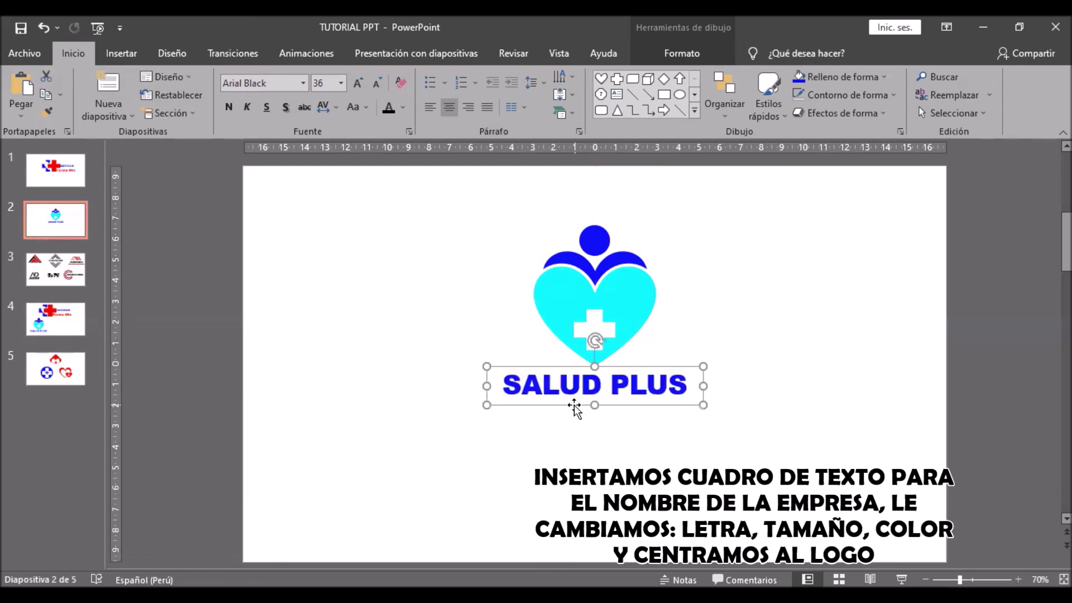
click(599, 427)
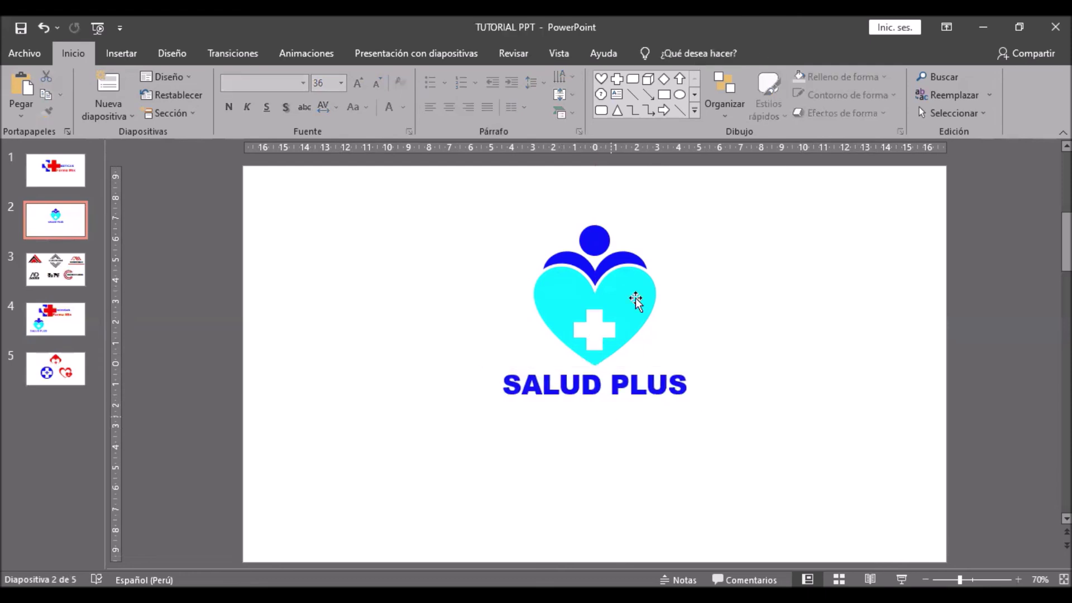
Step: Group the circle, both hearts, the white cross and the "SALUD PLUS" text into one object
drag(445, 288, 780, 440)
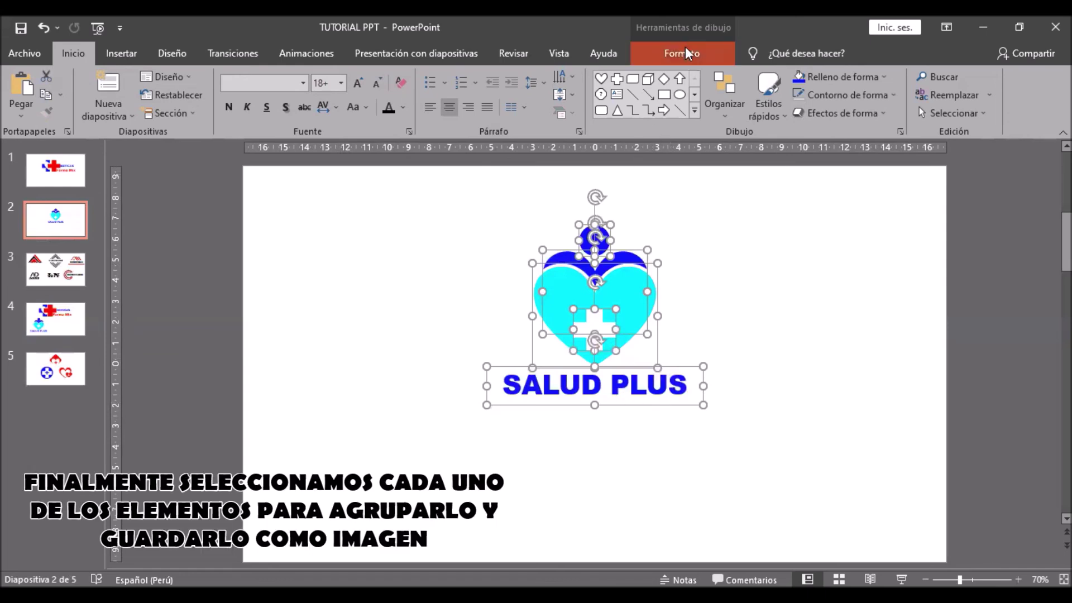
click(682, 53)
click(902, 94)
click(915, 113)
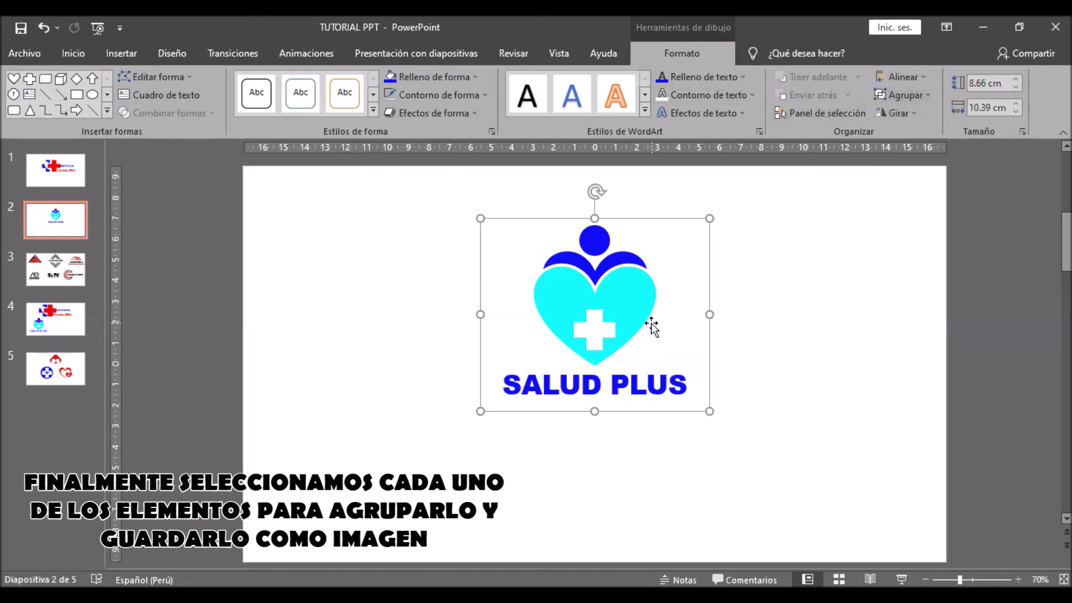
Step: Move the grouped logo straight down towards the middle of the slide, keeping it horizontally centred
click(681, 256)
click(558, 265)
drag(500, 225, 504, 226)
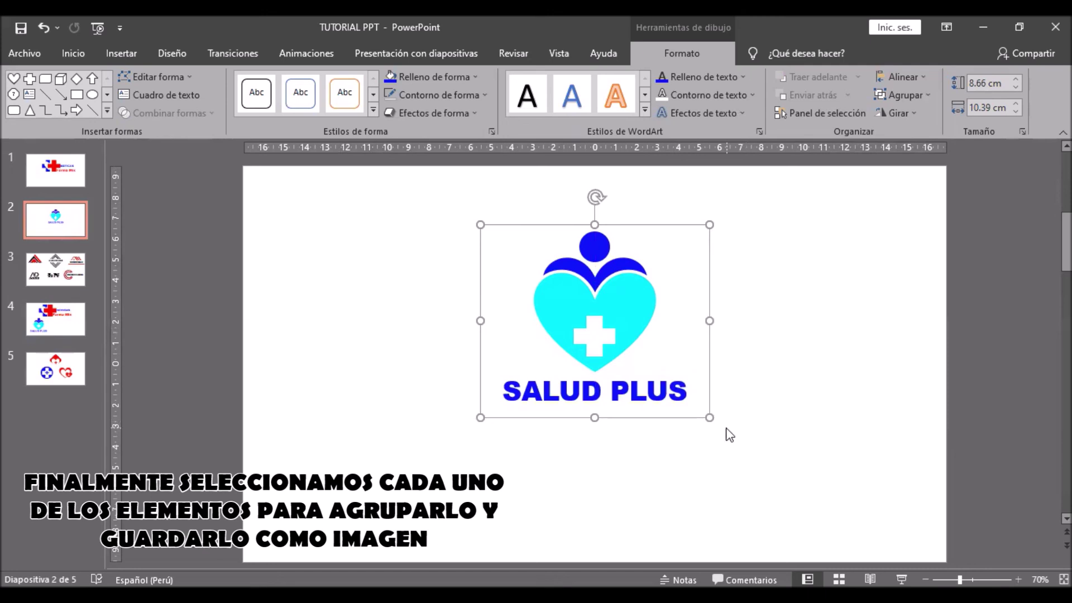
click(634, 452)
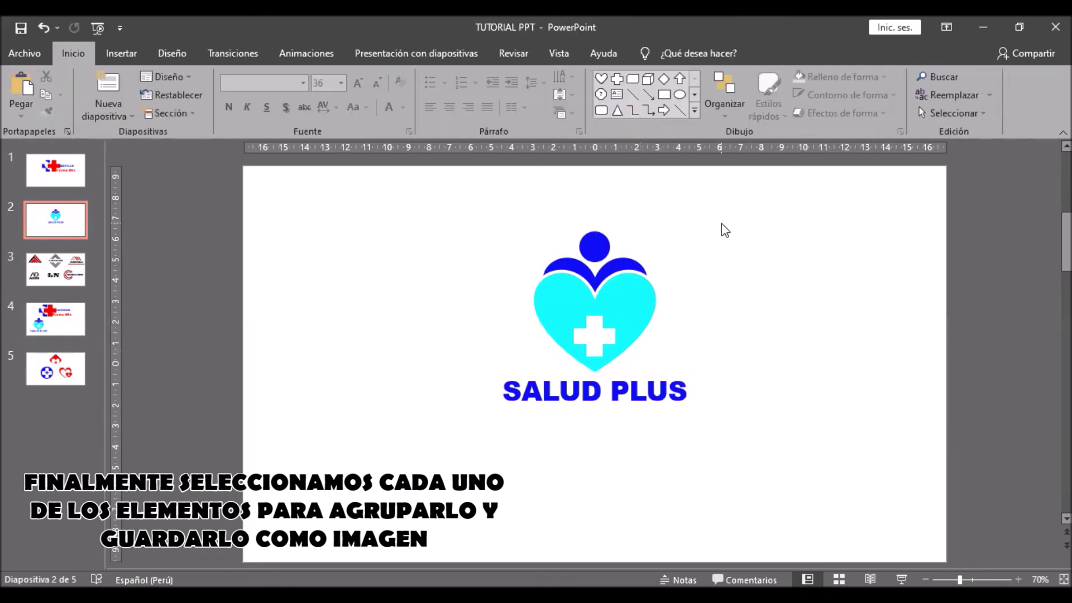
click(558, 279)
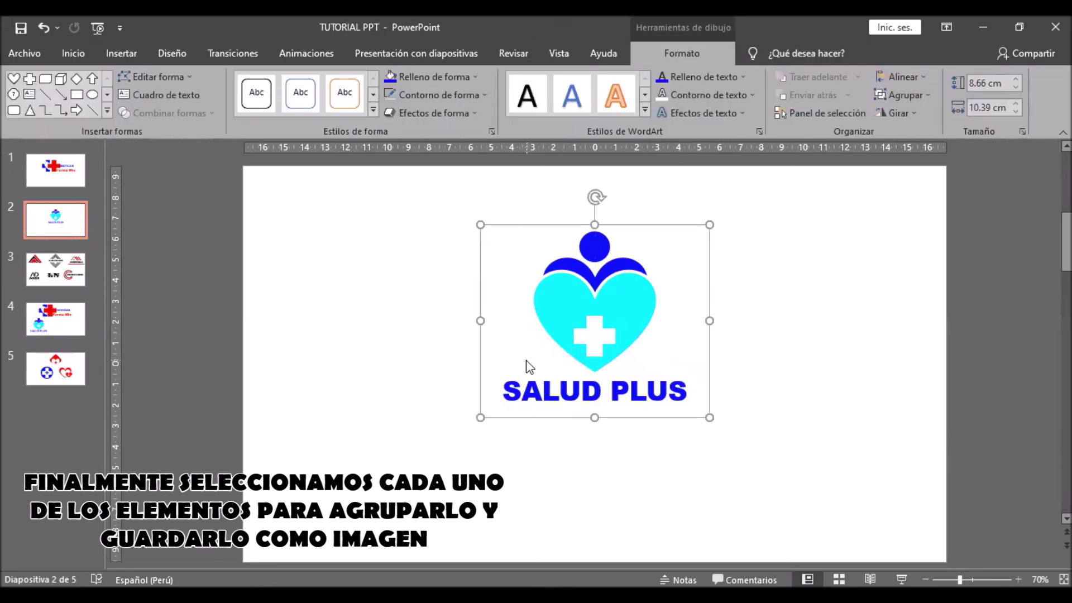
drag(498, 414, 503, 440)
click(804, 449)
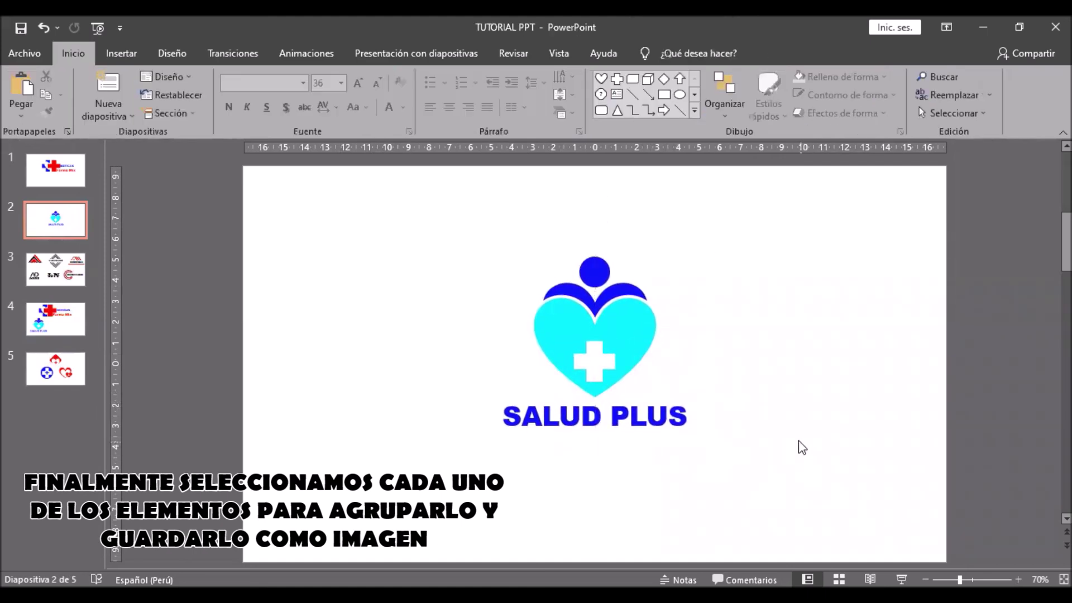
Step: Locate the command for saving the grouped "SALUD PLUS" logo as a picture, without saving it
click(540, 412)
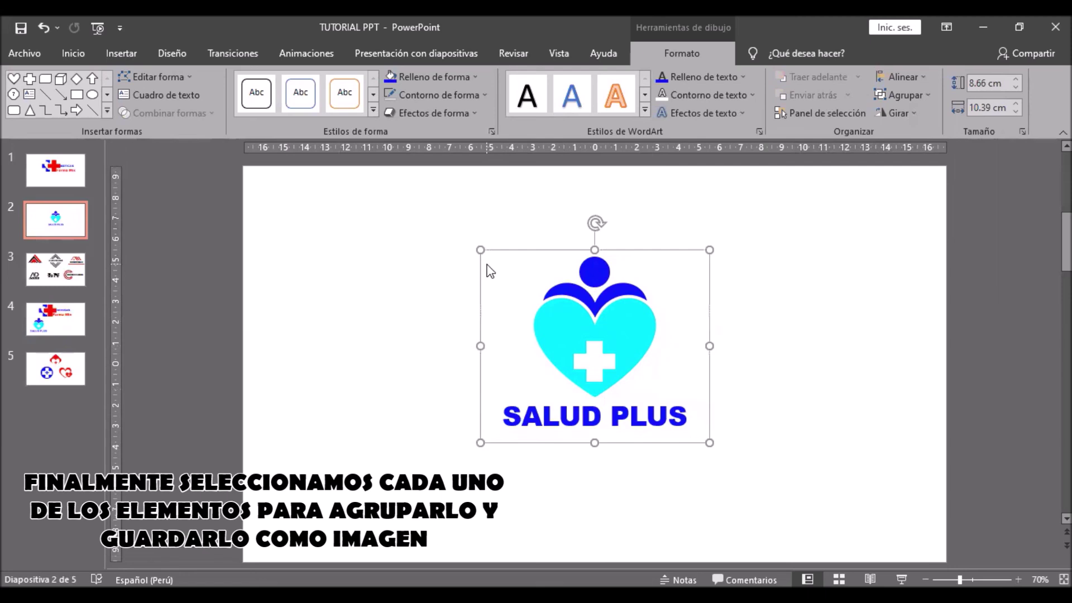
right_click(520, 262)
click(480, 421)
click(620, 290)
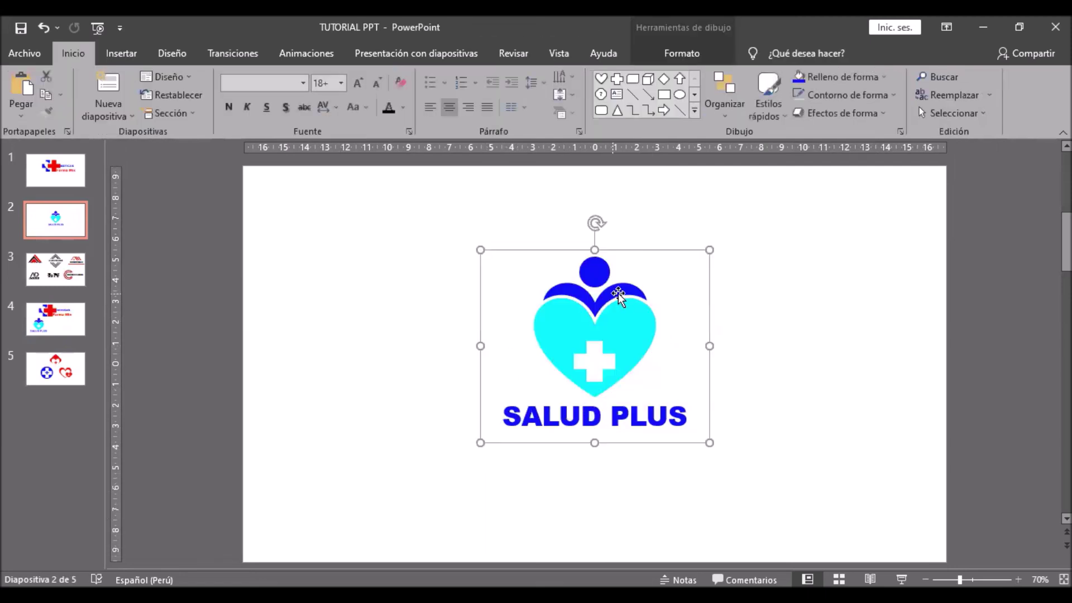
right_click(621, 291)
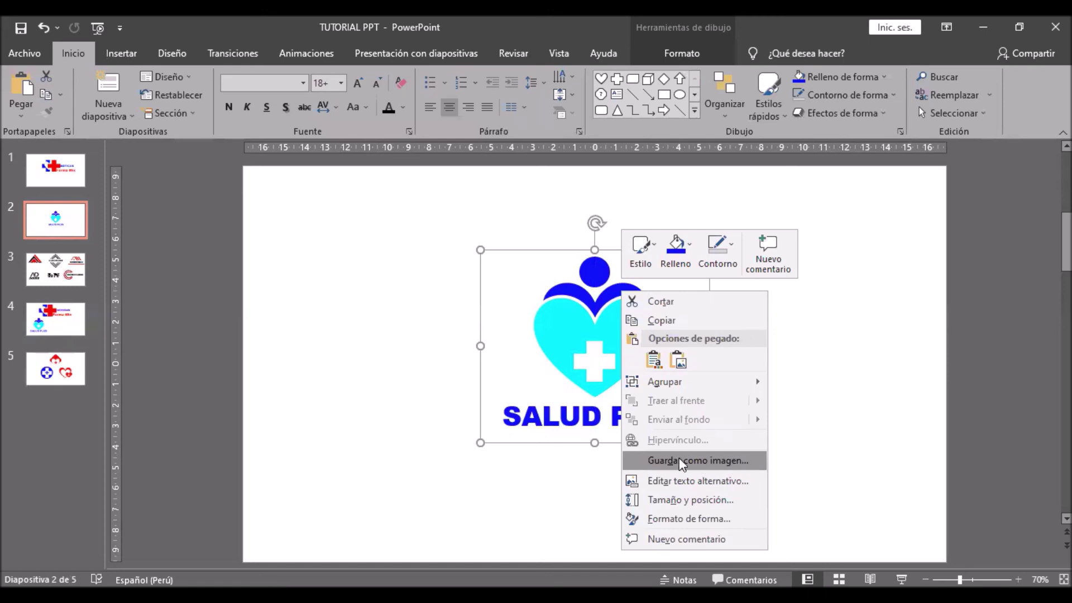
key(Escape)
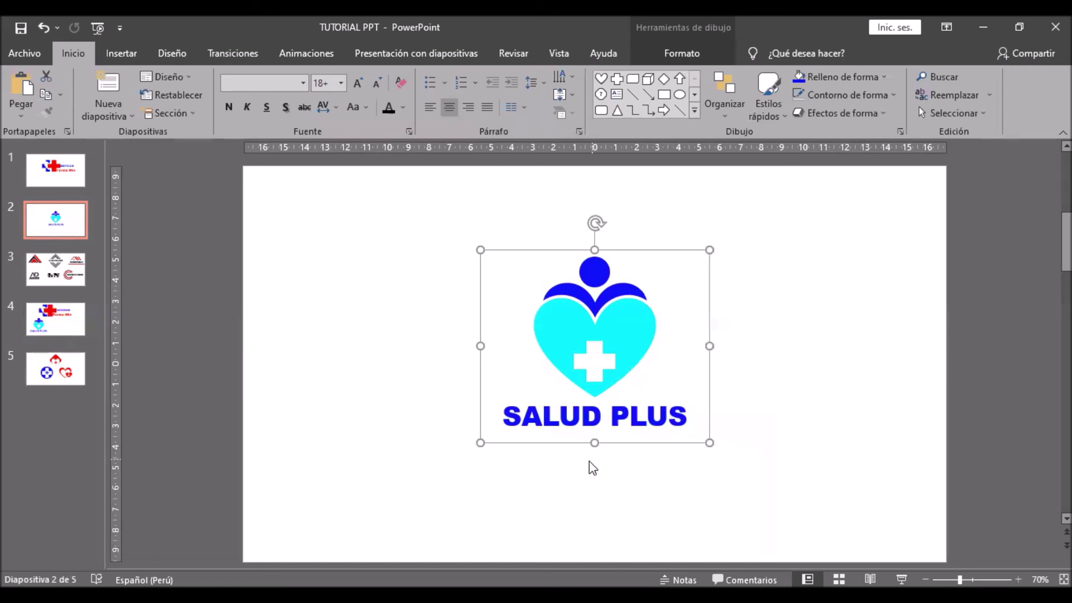